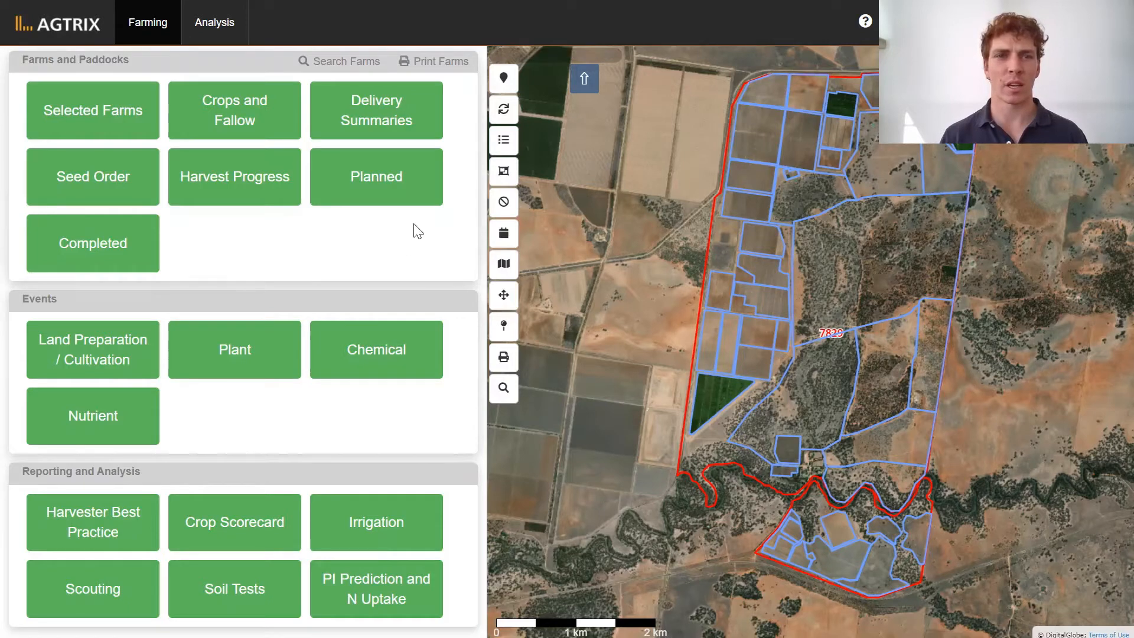
Open the planned 01_Reiziq planting task for paddock 7829-SHEEPWASH 5 and start recording it as done.
click(394, 187)
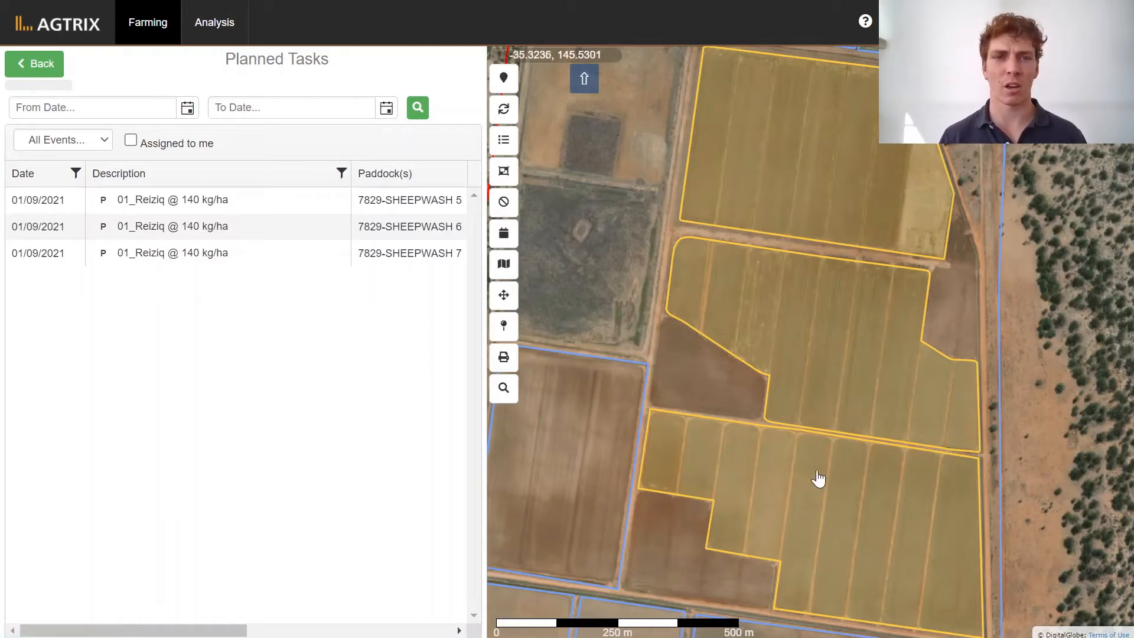
click(236, 201)
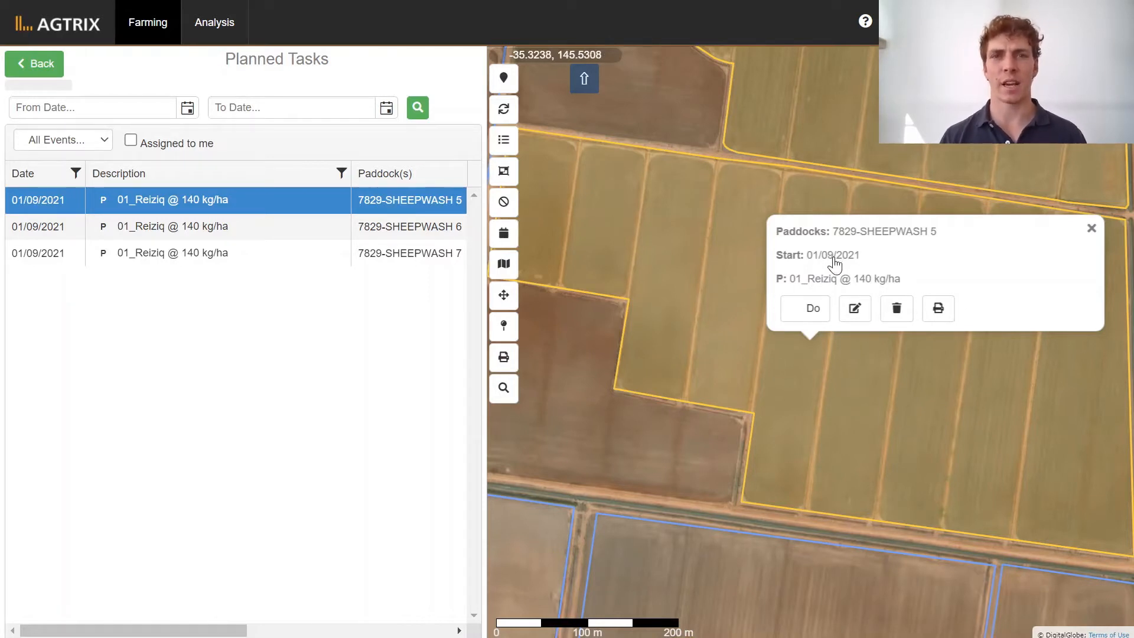
click(813, 319)
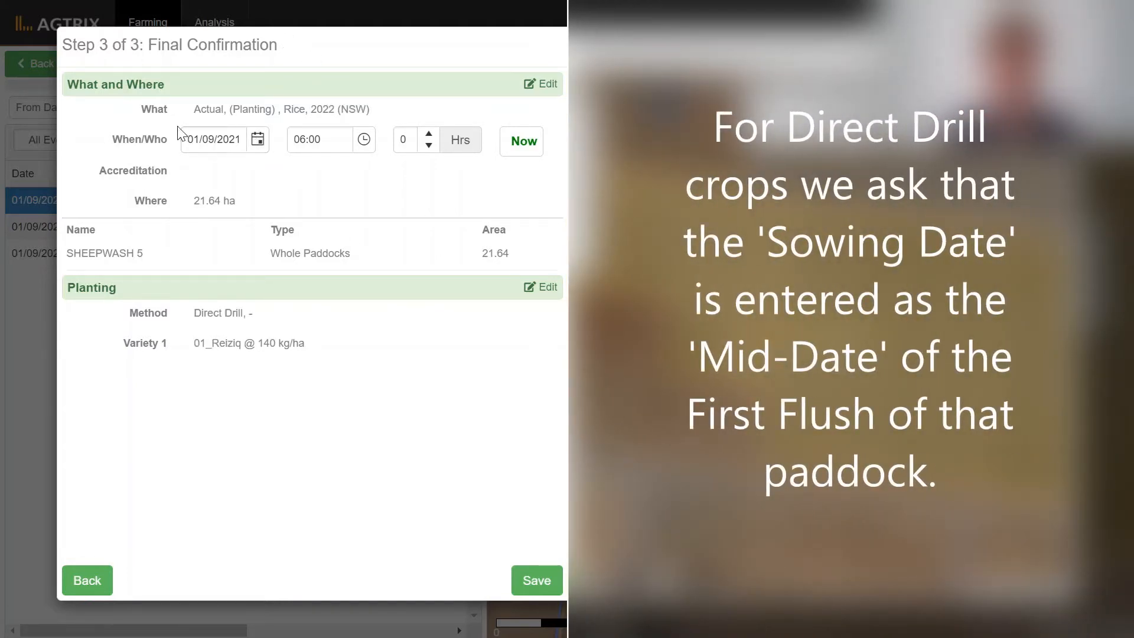
Set the SHEEPWASH 5 planting date to 11/10/2021 and save the event.
click(258, 141)
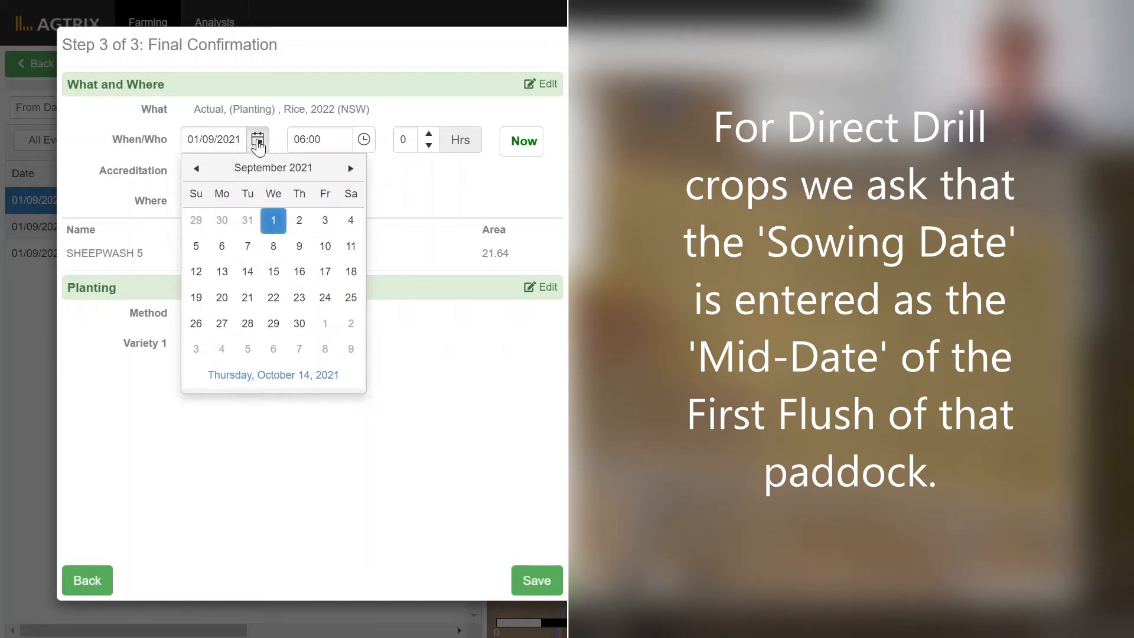
click(351, 170)
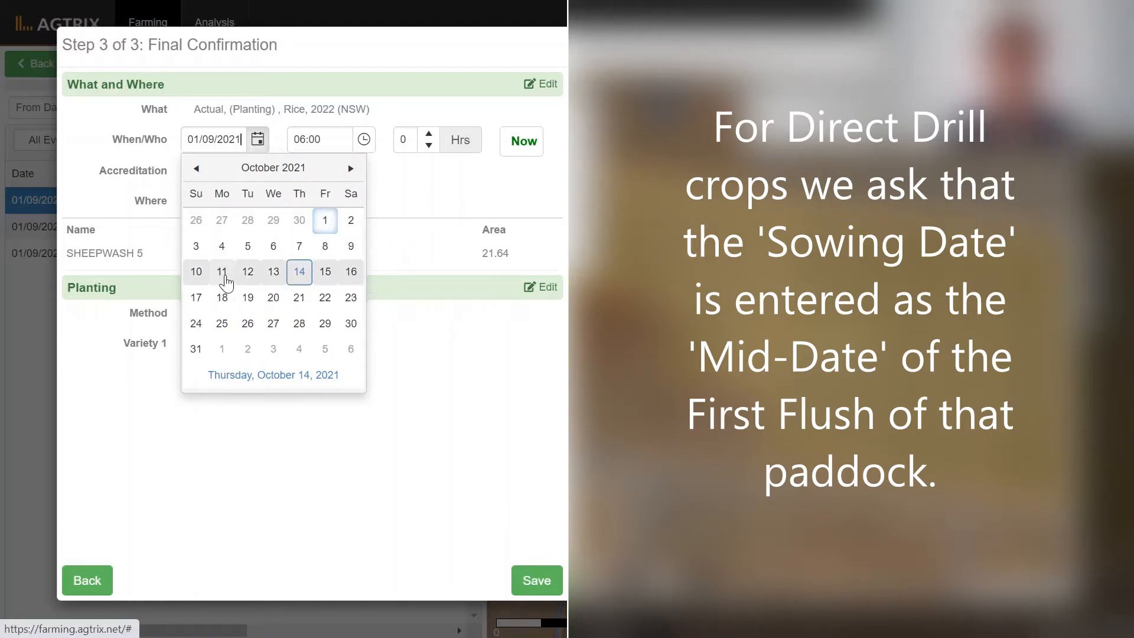
click(223, 272)
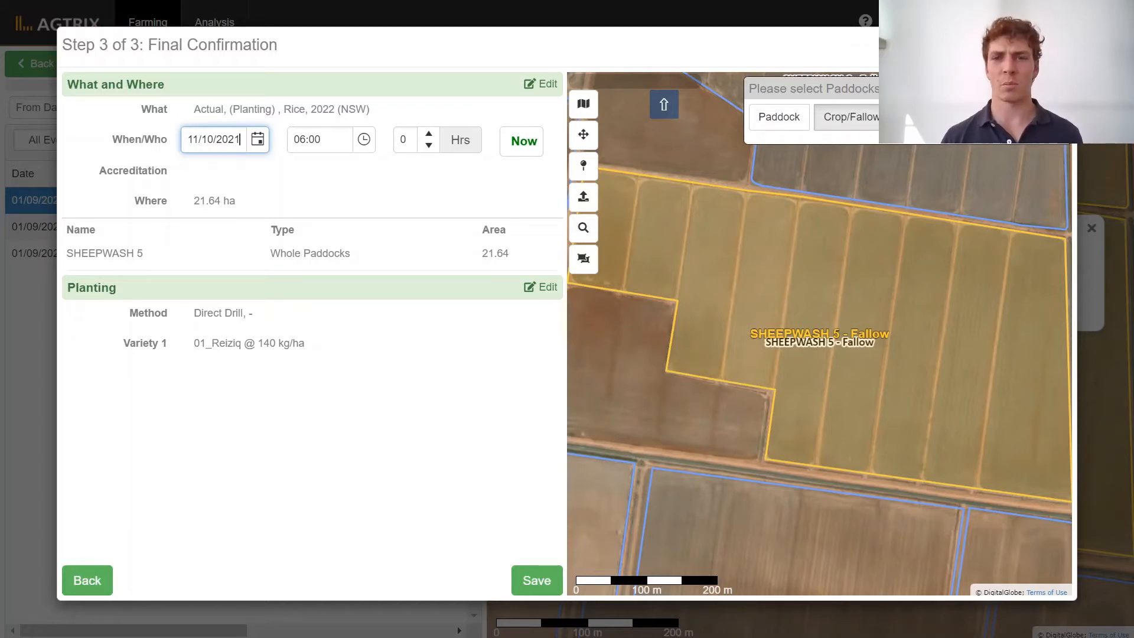
click(537, 582)
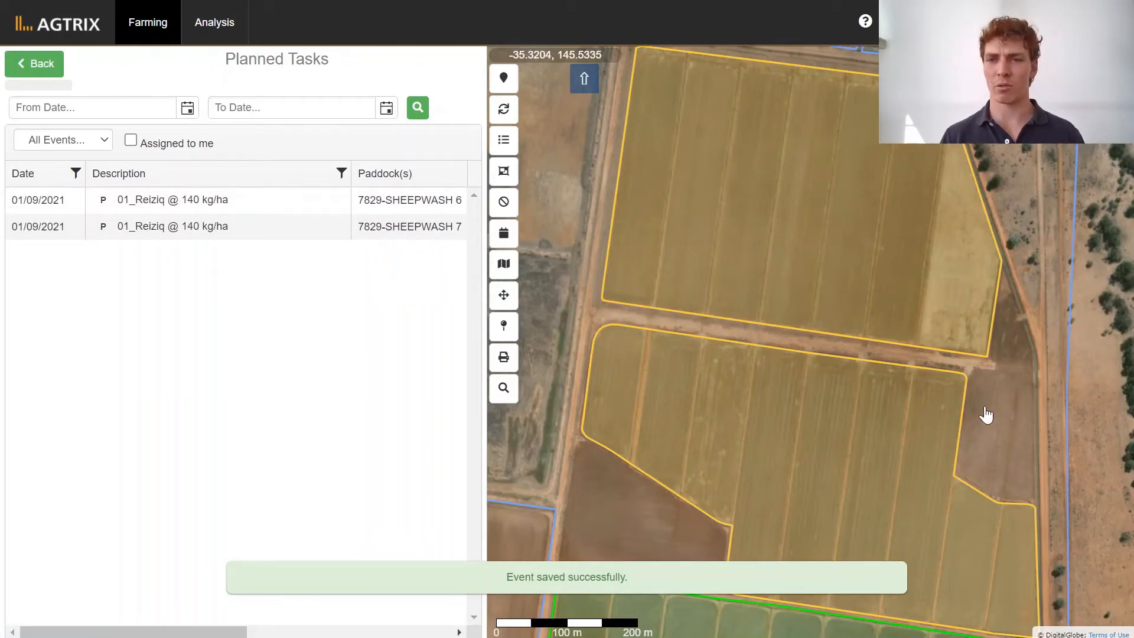
Examine the SHEEPWASH 5 paddock on the map alongside the neighbouring planned paddocks.
scroll(985, 414, down, 1)
scroll(984, 412, down, 1)
drag(945, 424, 919, 218)
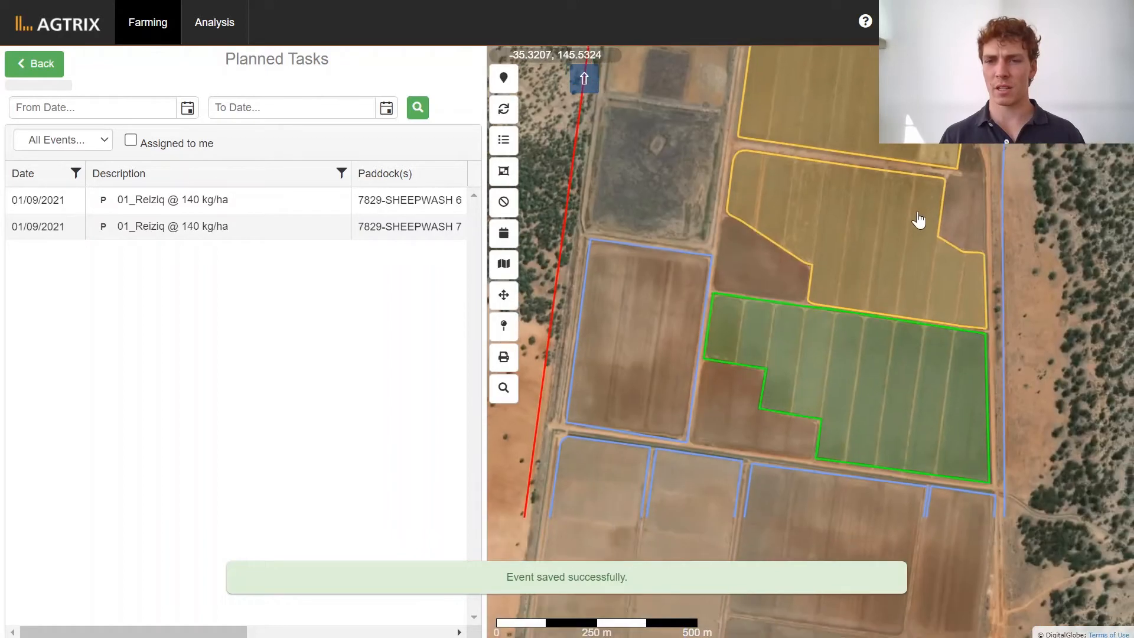
scroll(865, 428, up, 1)
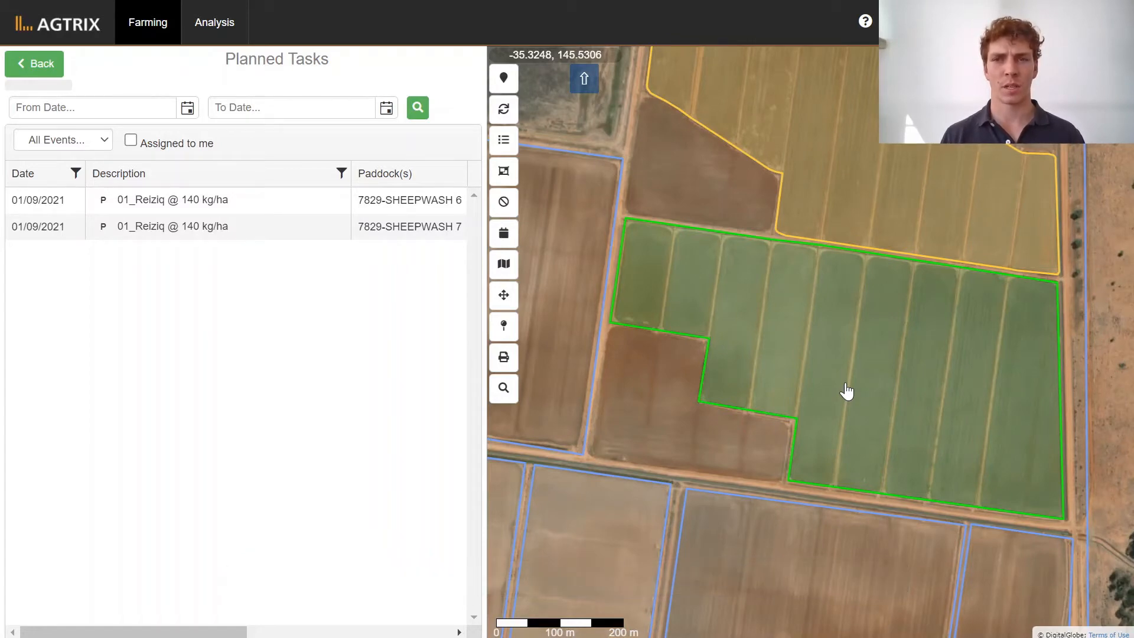
scroll(846, 391, down, 1)
drag(792, 387, 778, 445)
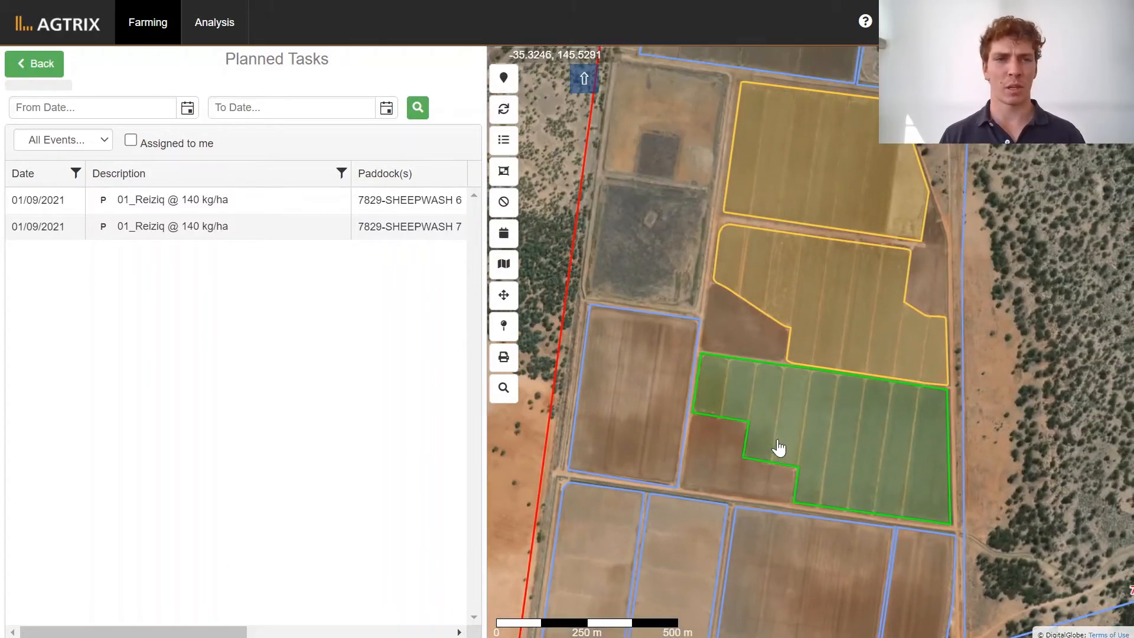
Open the completed tasks list and filter it to tasks from 01/07/2021 onwards.
click(53, 72)
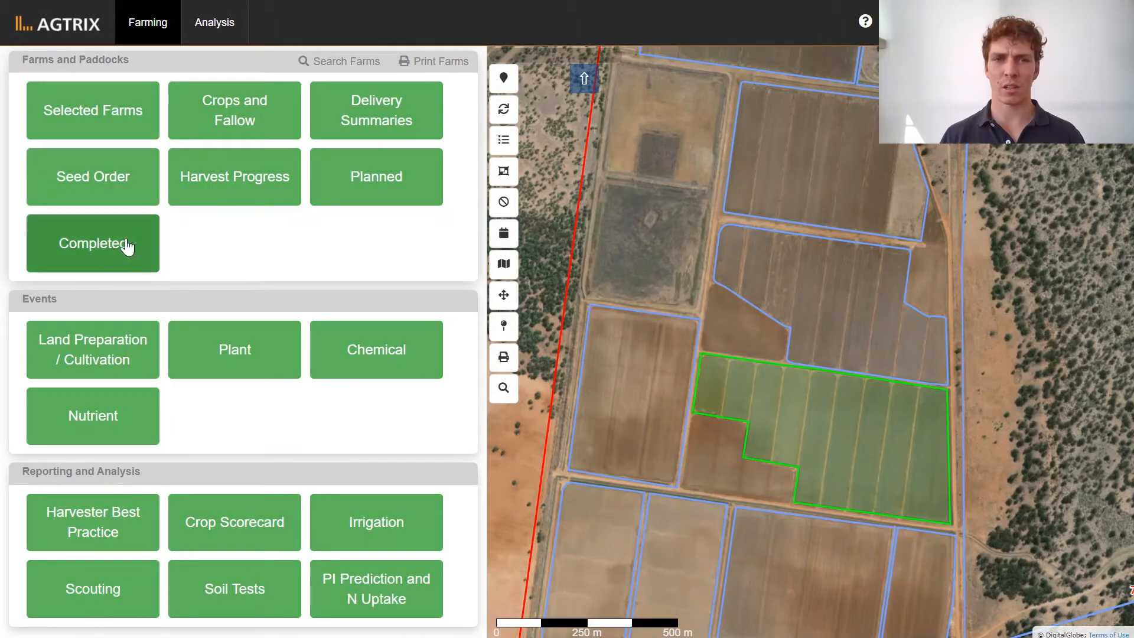
click(126, 243)
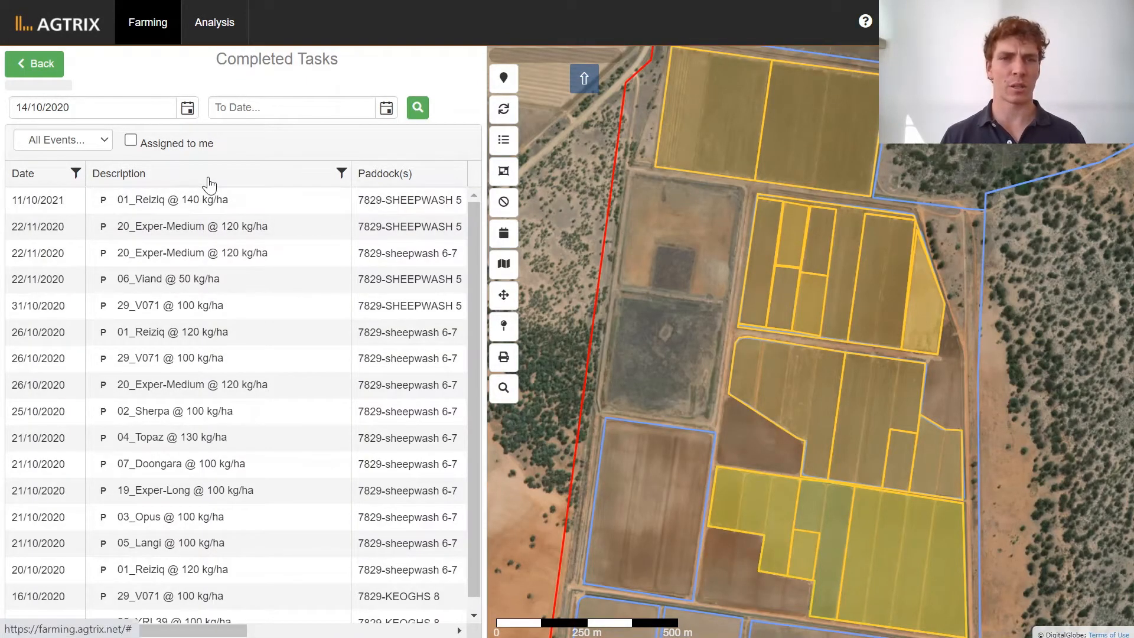
click(187, 110)
click(179, 135)
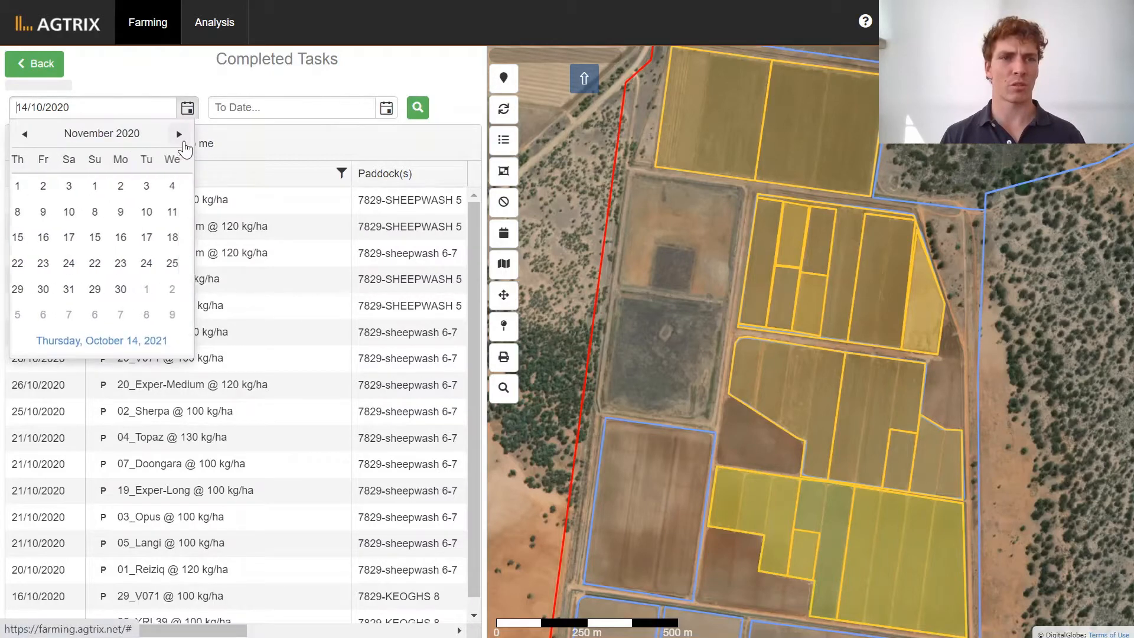
click(179, 135)
click(184, 143)
click(184, 143)
click(184, 143)
click(184, 143)
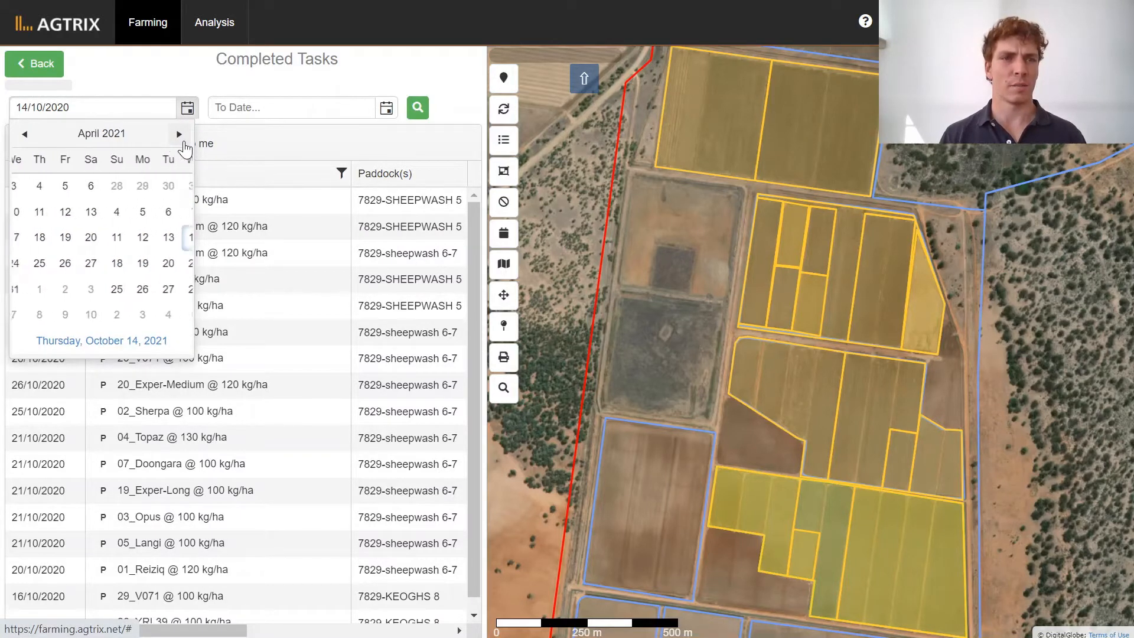
click(184, 142)
click(184, 143)
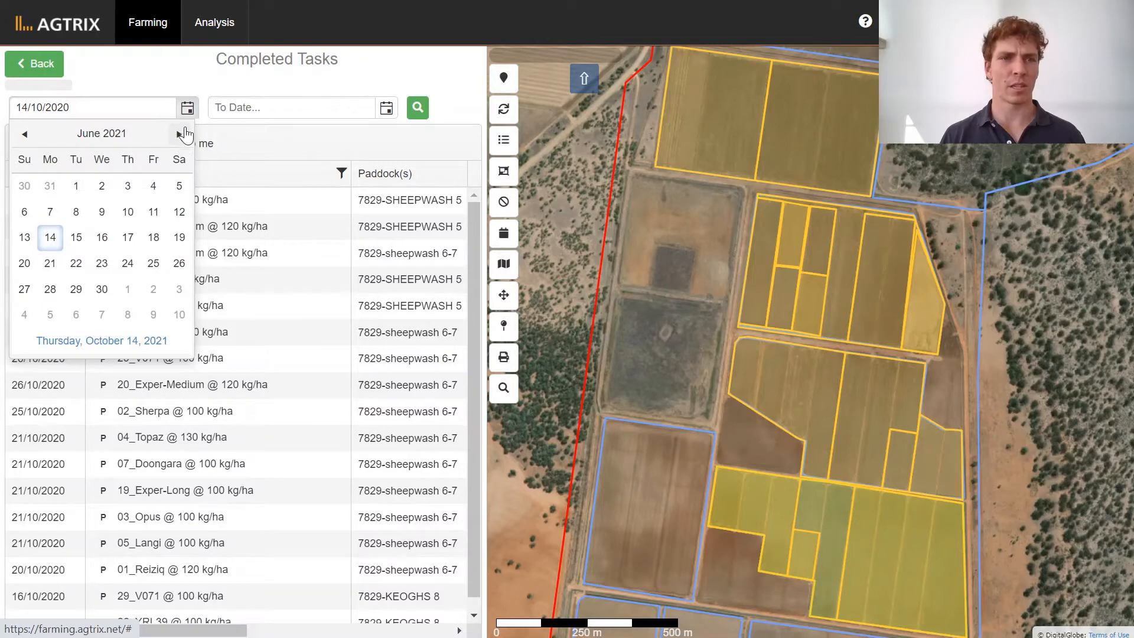
click(183, 143)
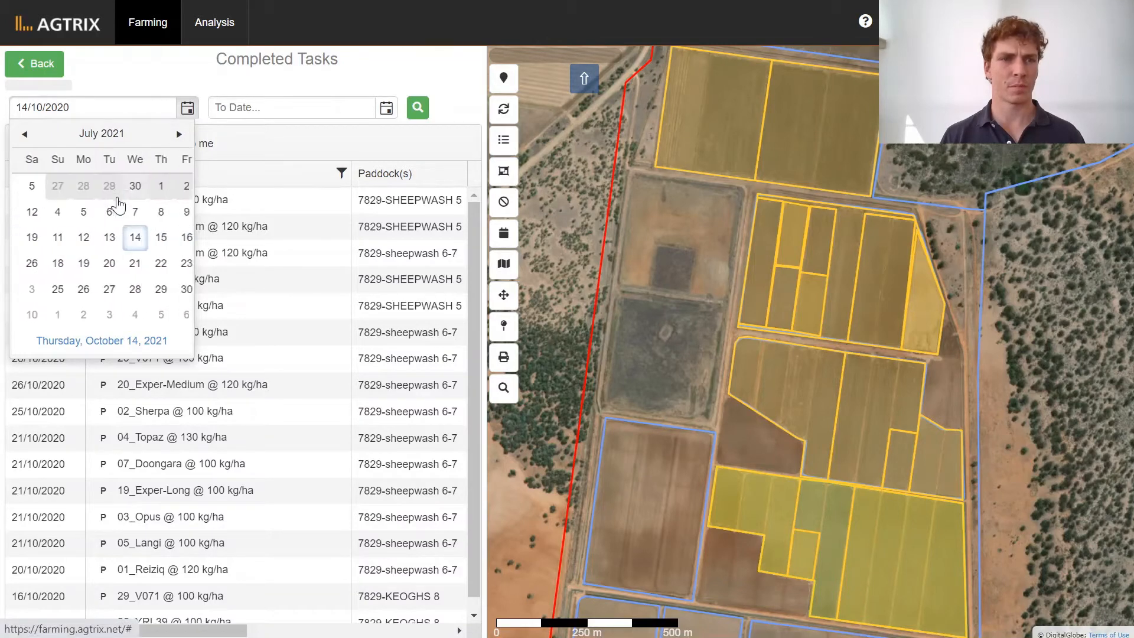
click(127, 187)
click(417, 109)
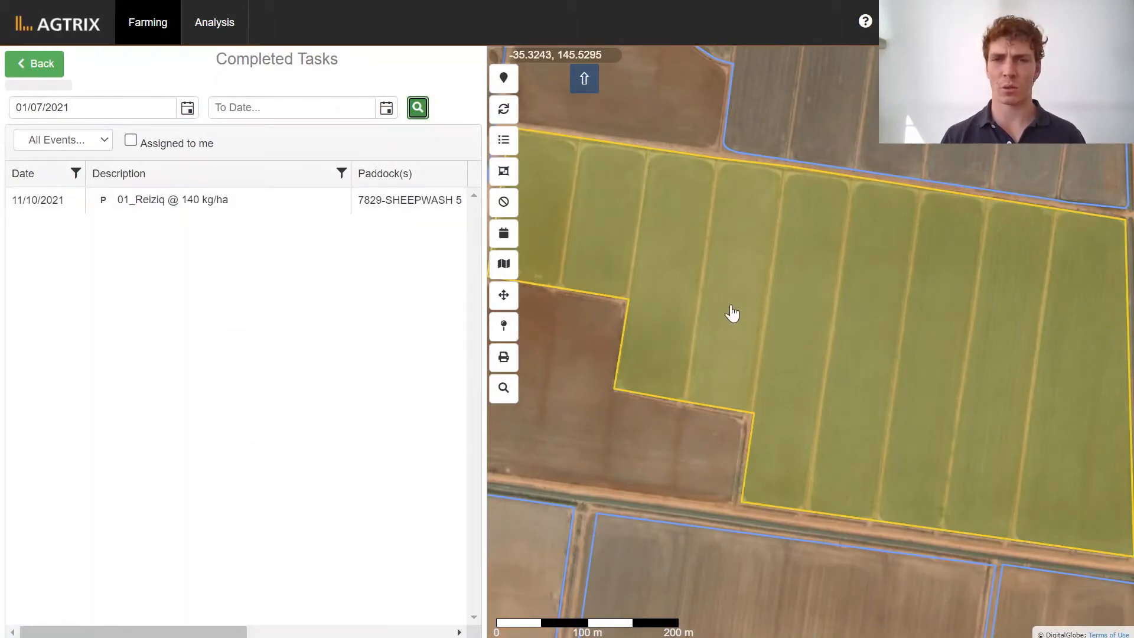
View the details of the completed SHEEPWASH 5 planting task on the map and close them.
scroll(731, 314, down, 2)
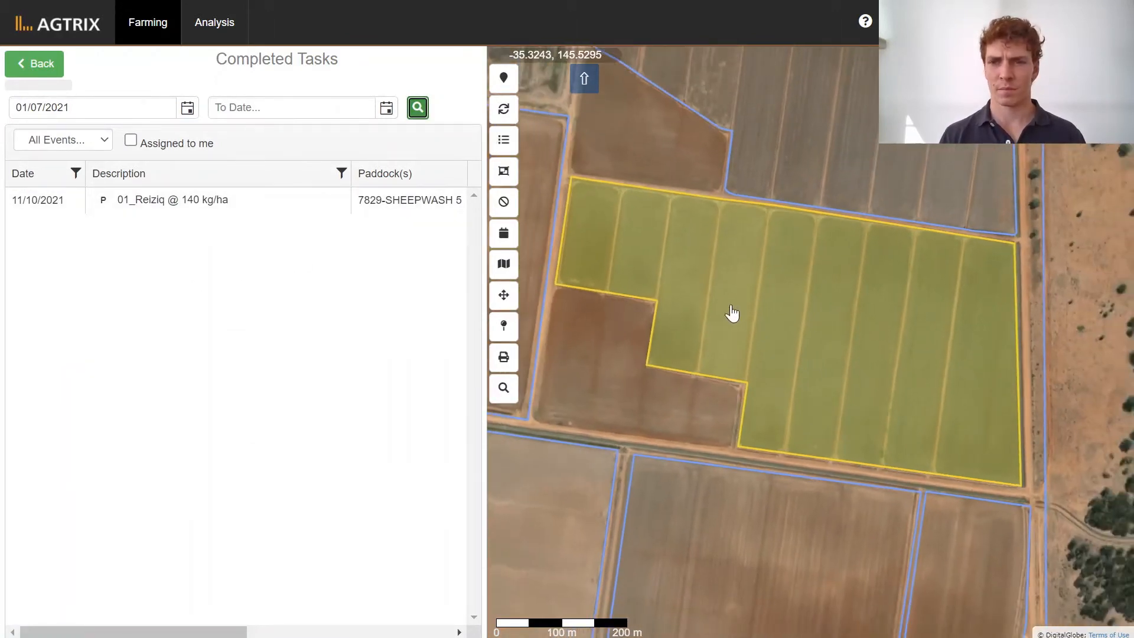
click(250, 200)
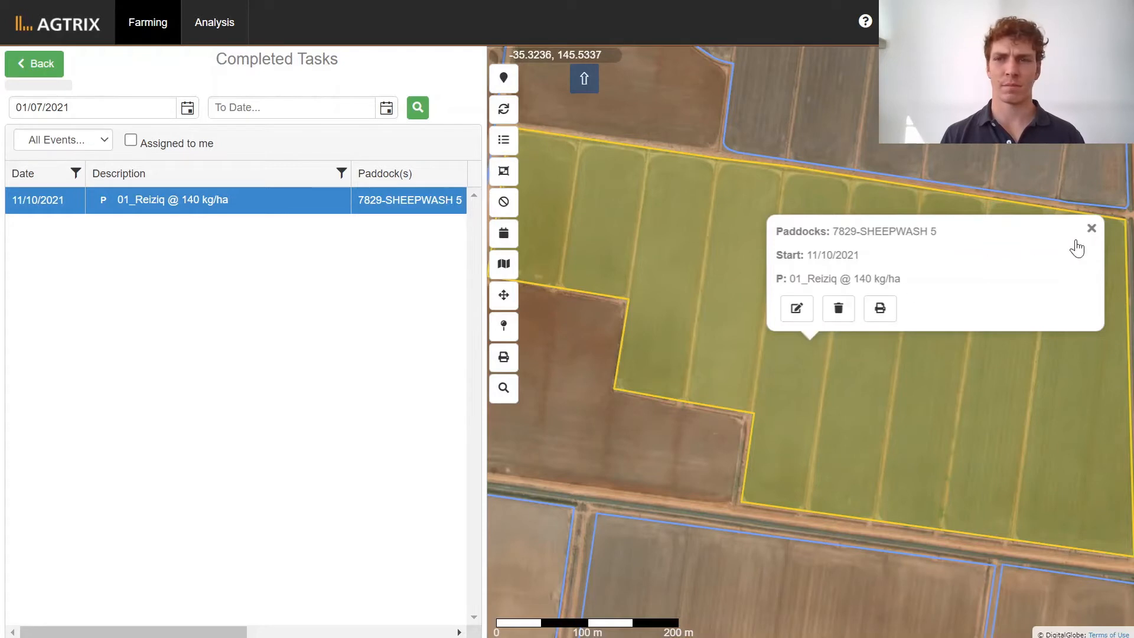
click(1092, 228)
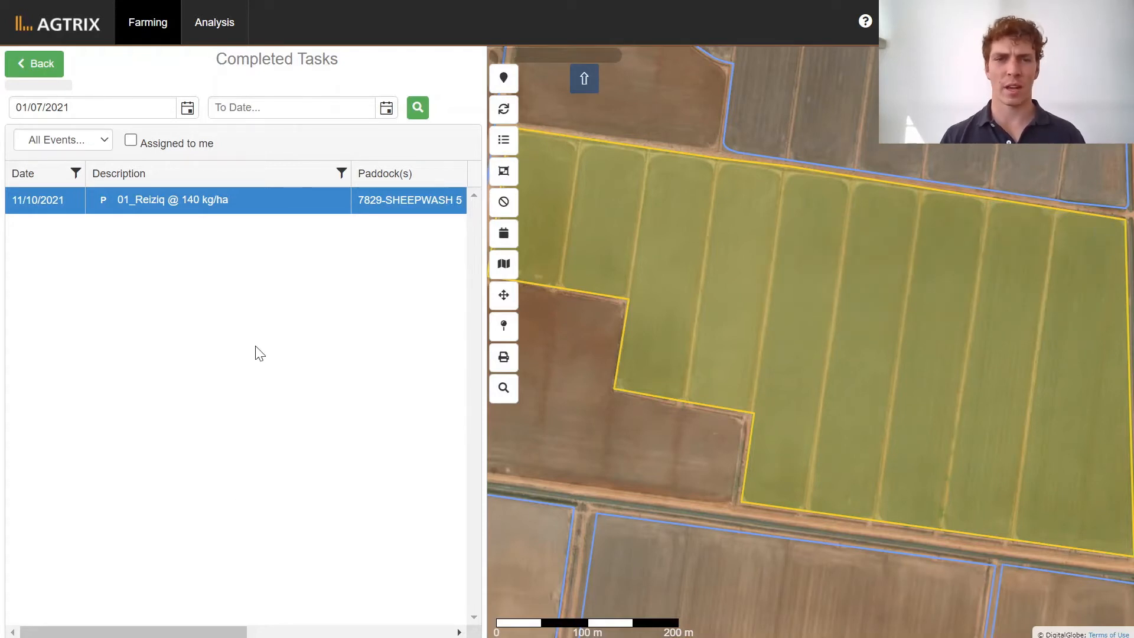
Return to the planned tasks and start recording the 7829-SHEEPWASH 6 planting task as done.
click(56, 69)
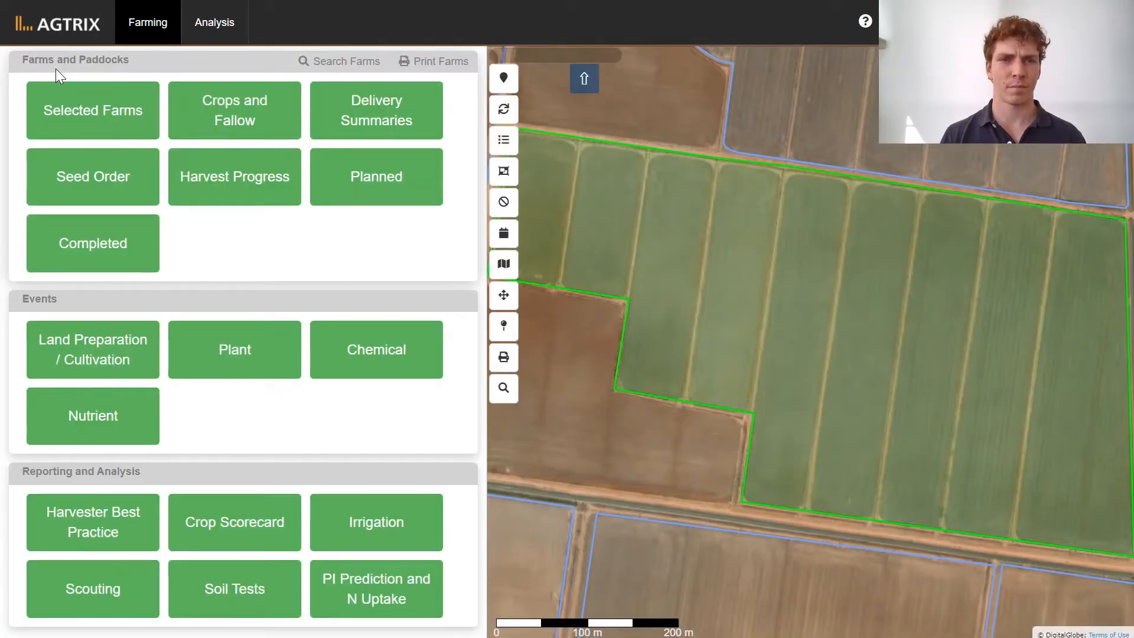
click(401, 195)
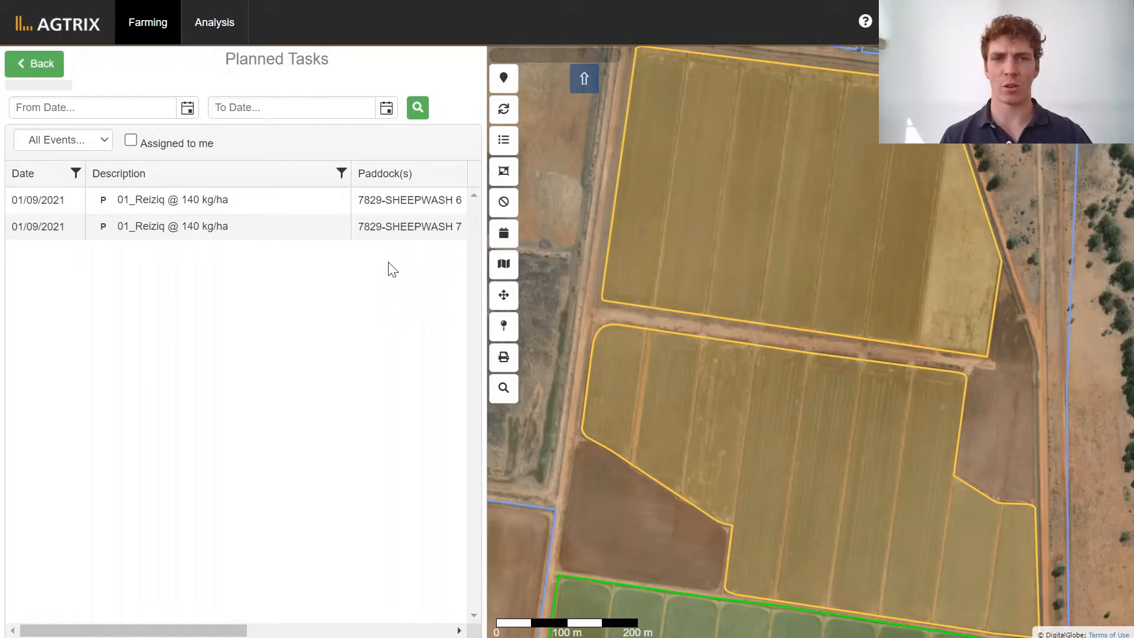
click(332, 202)
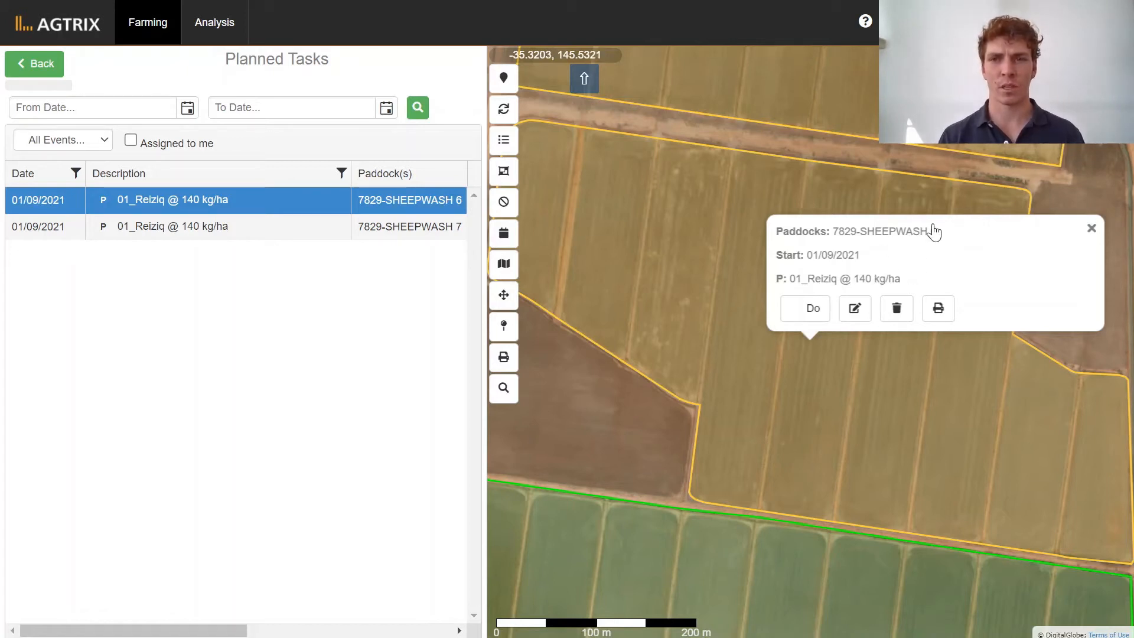
click(802, 313)
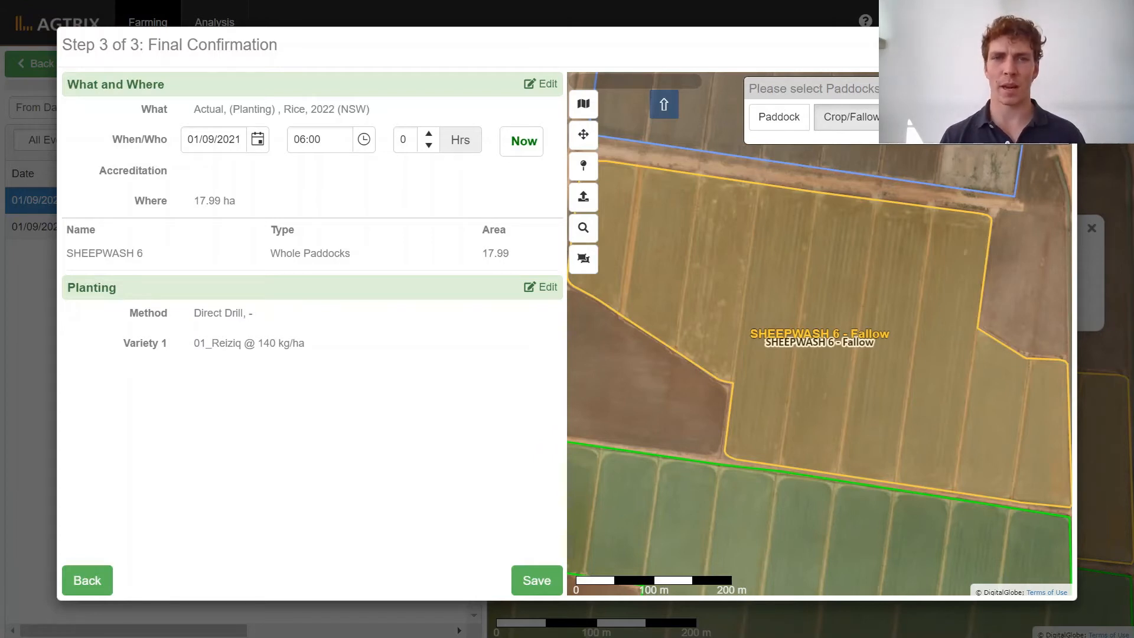
Edit the event's What and Where details and set the date to 11/10/2021.
click(539, 86)
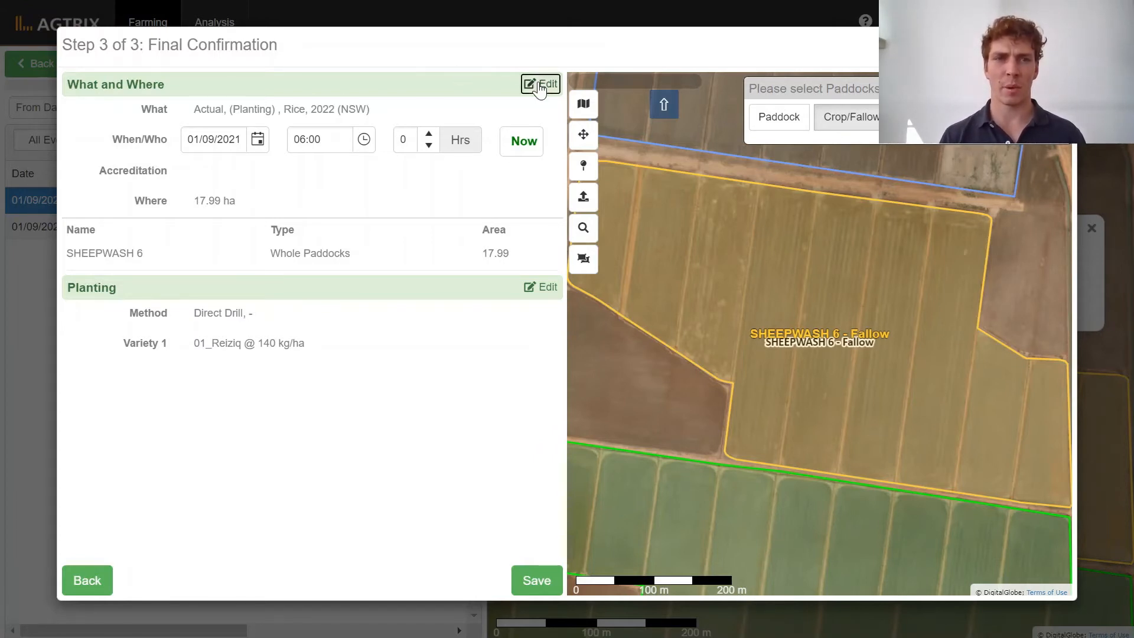
click(539, 86)
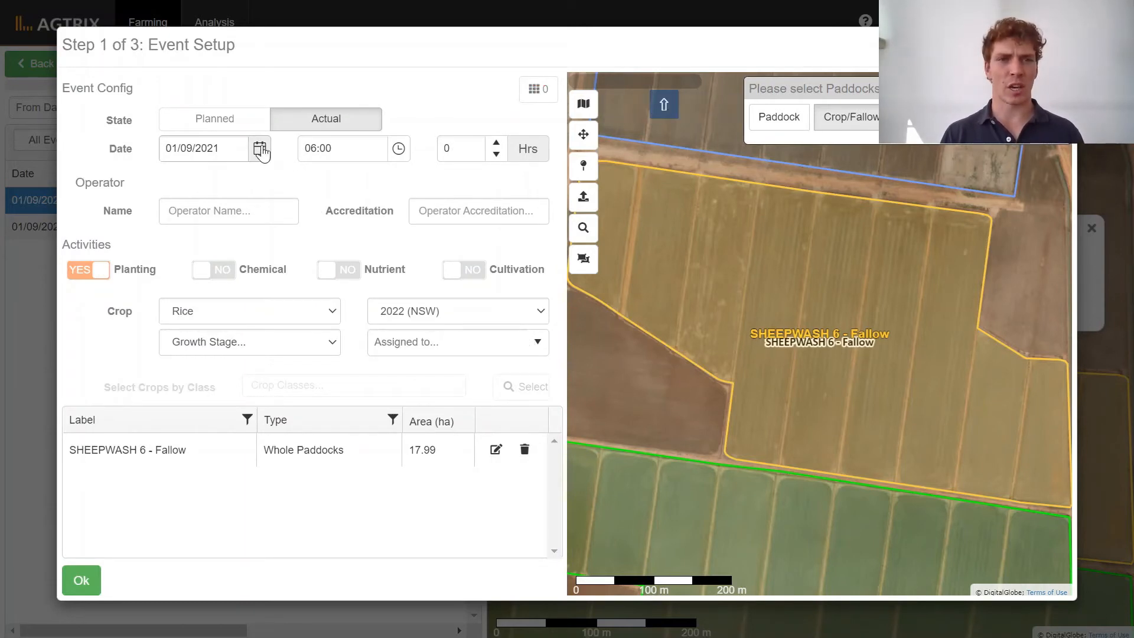
click(260, 150)
click(327, 179)
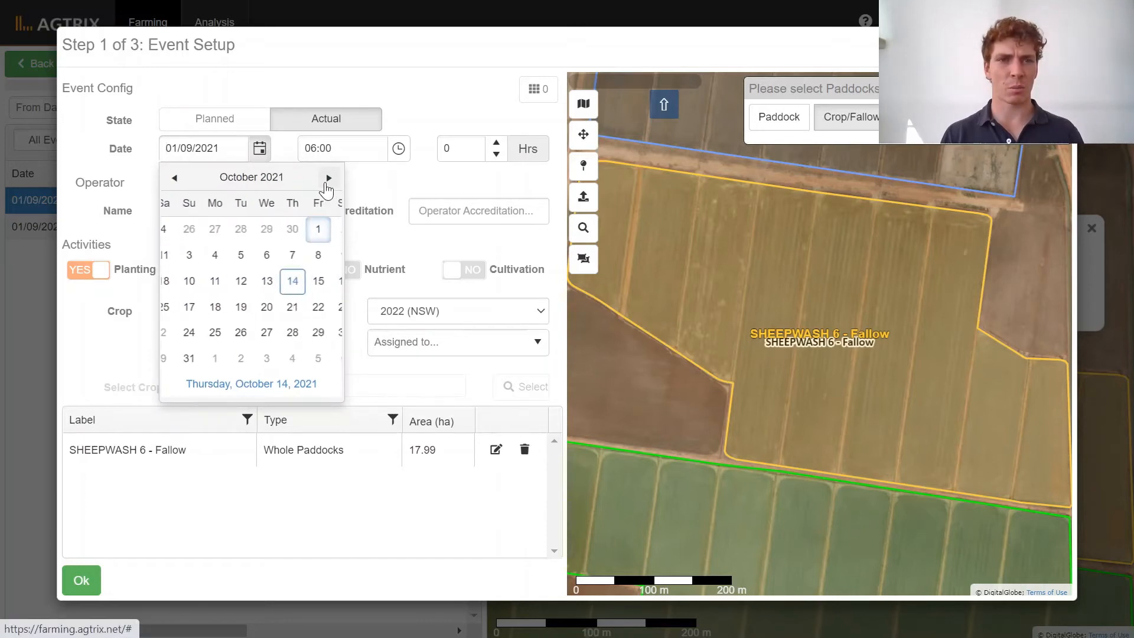
click(201, 283)
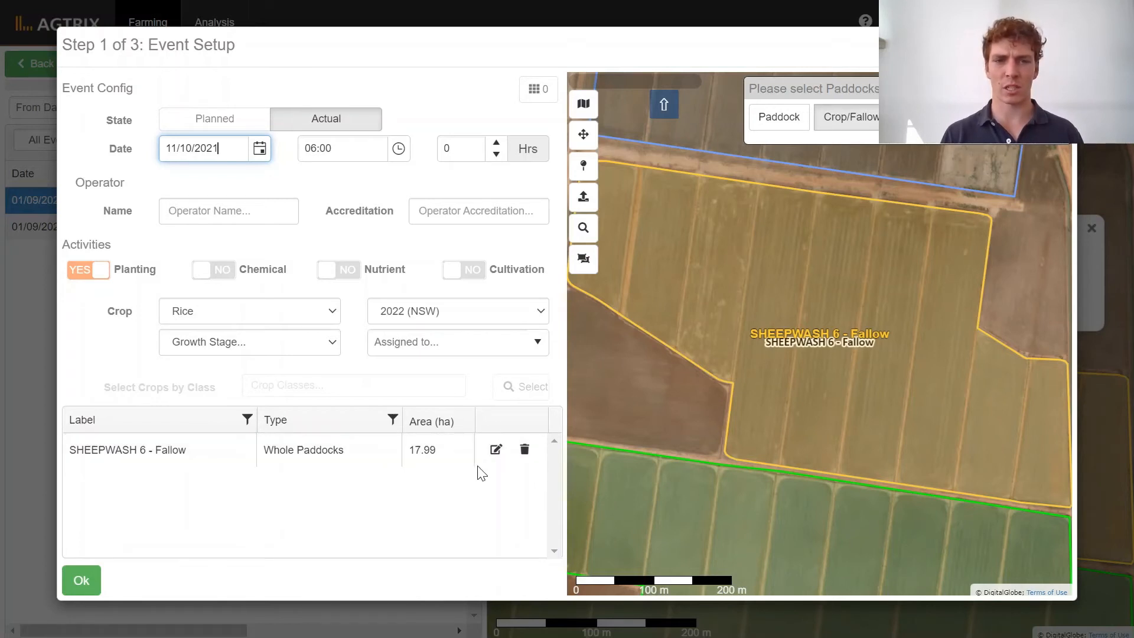
Replace the SHEEPWASH 6 paddock in the event with SHEEPWASH 4 from the map and confirm the setup.
click(525, 450)
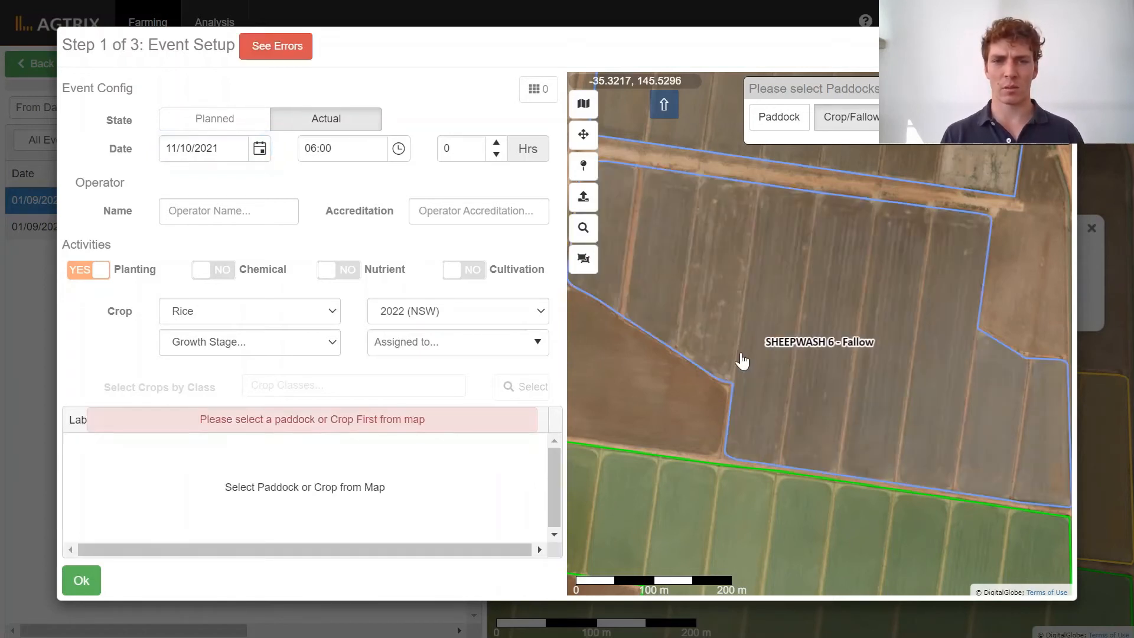
scroll(742, 303, down, 2)
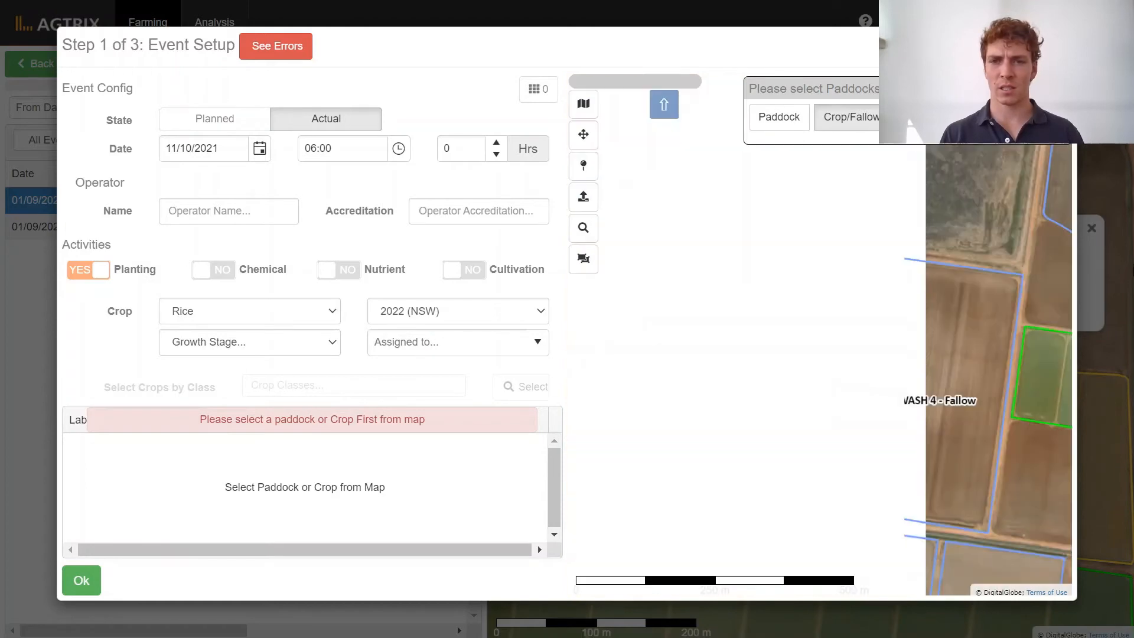
drag(897, 356, 751, 357)
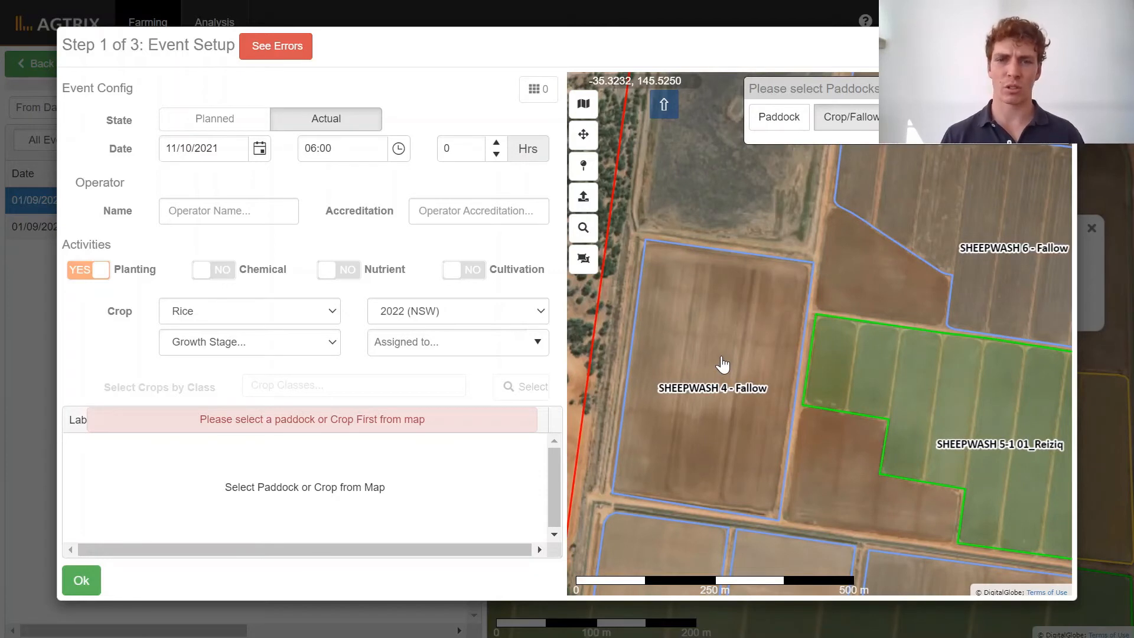
click(723, 364)
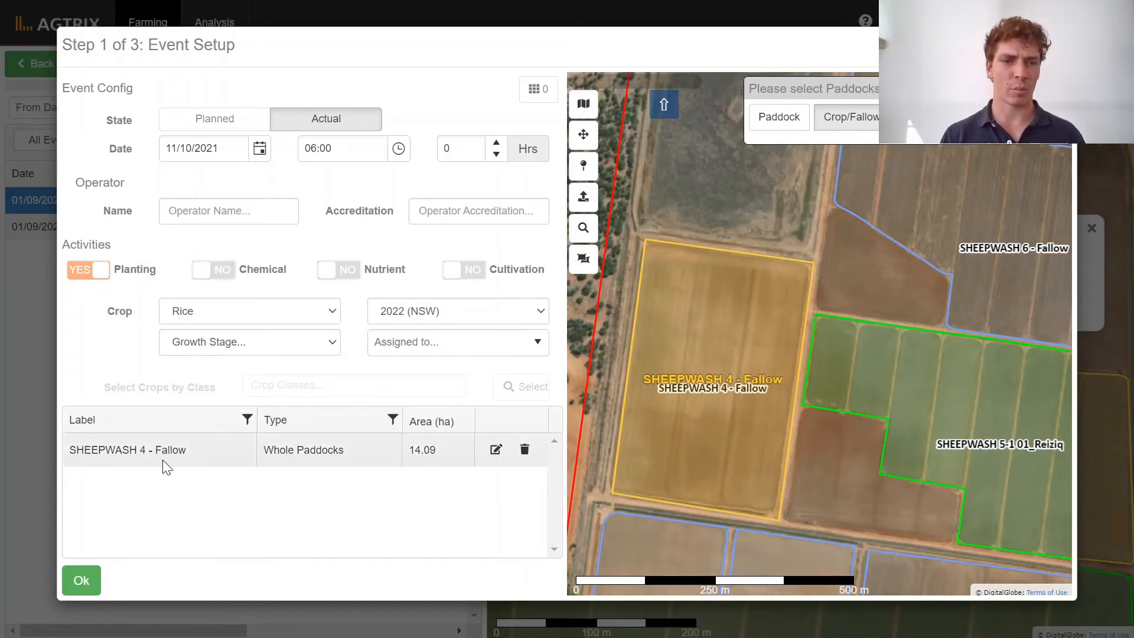
click(70, 582)
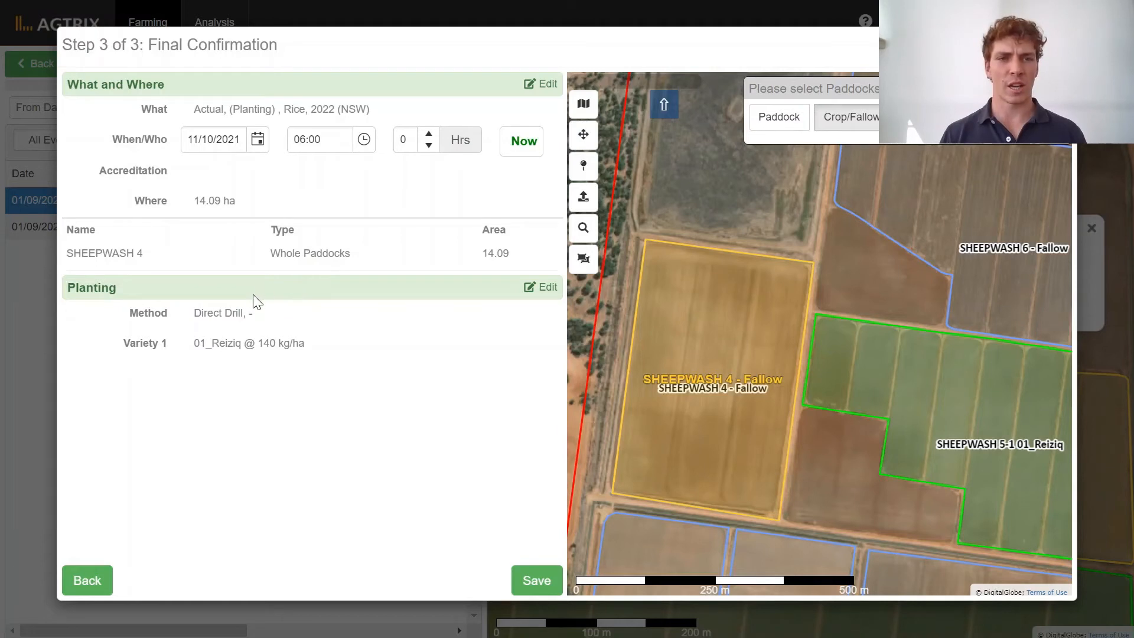
Change the sowing rate in the SHEEPWASH 4 event's planting details to 155 kg/ha and save the event.
click(546, 299)
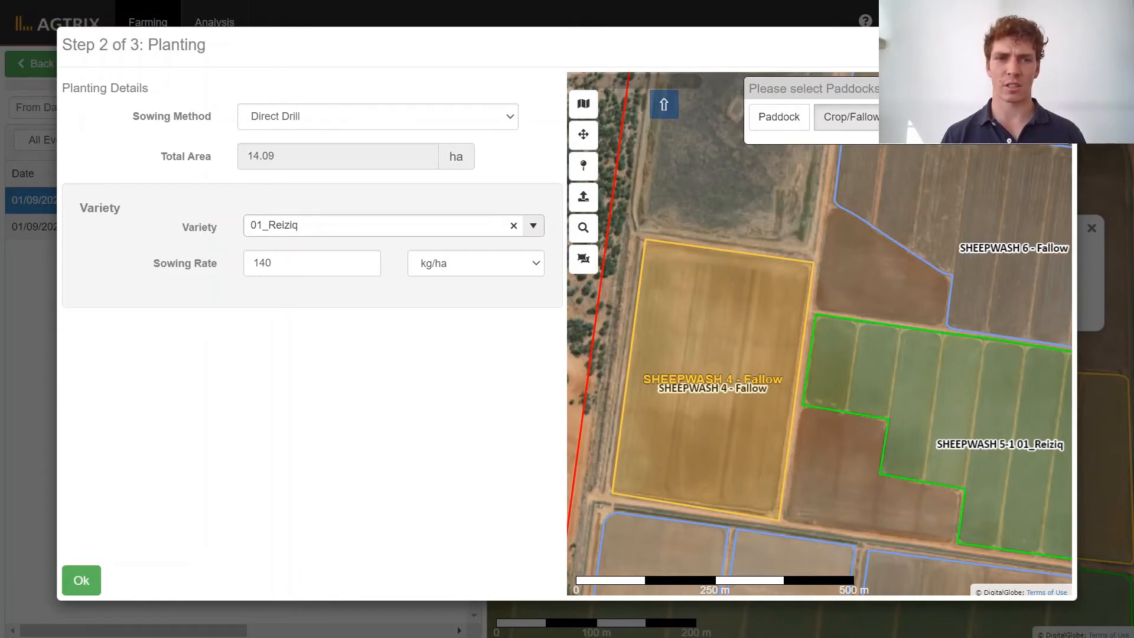
click(300, 263)
key(BackSpace)
key(BackSpace)
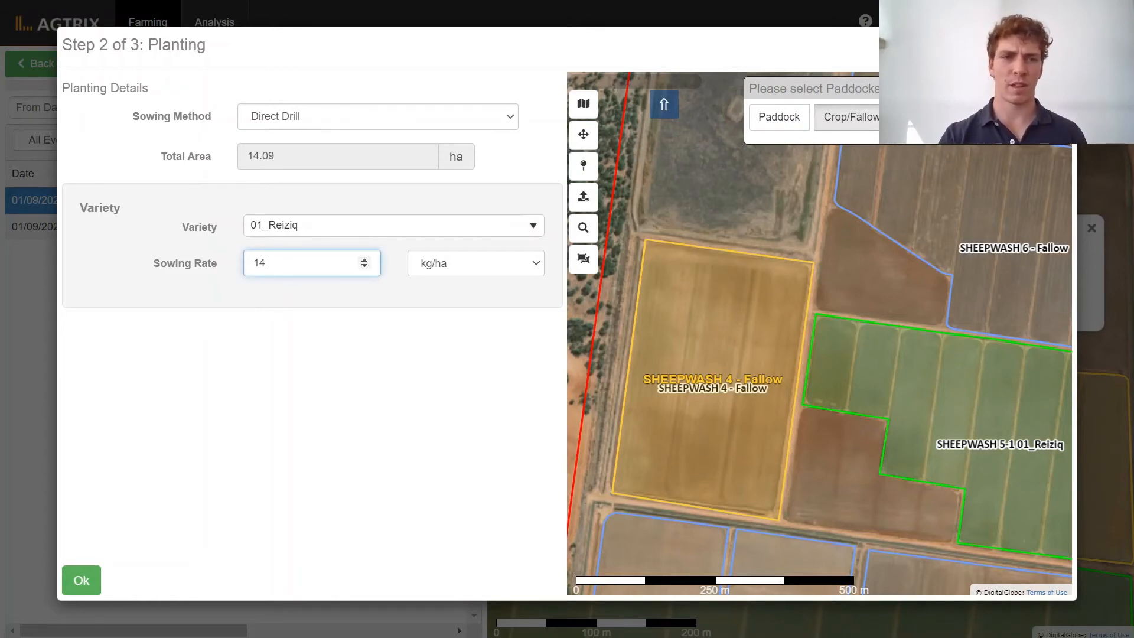
text(55)
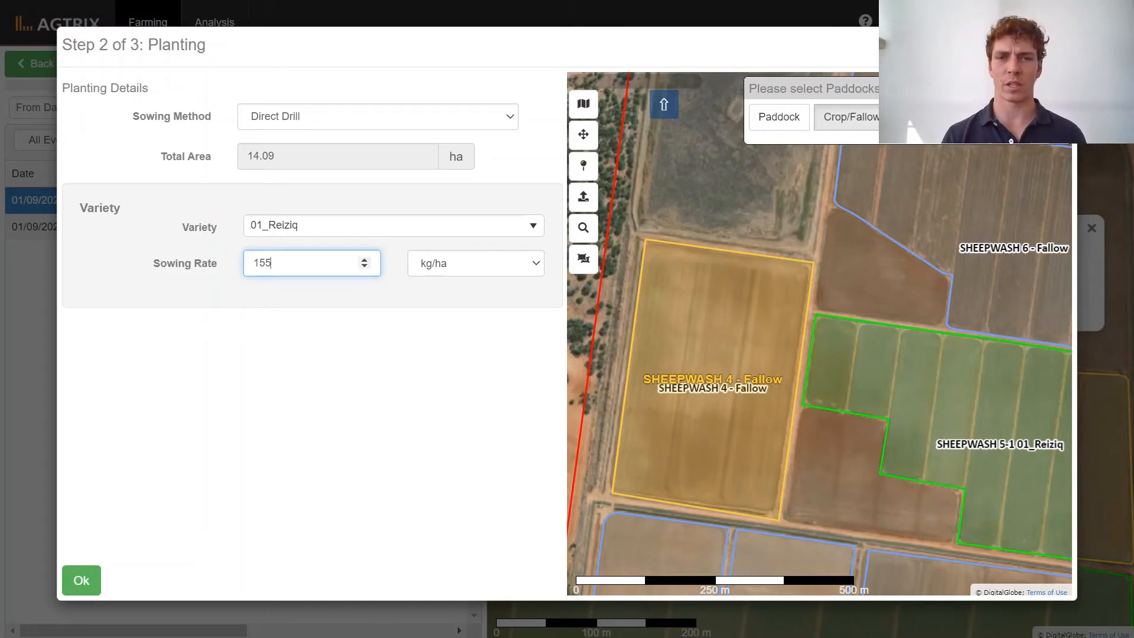
click(333, 332)
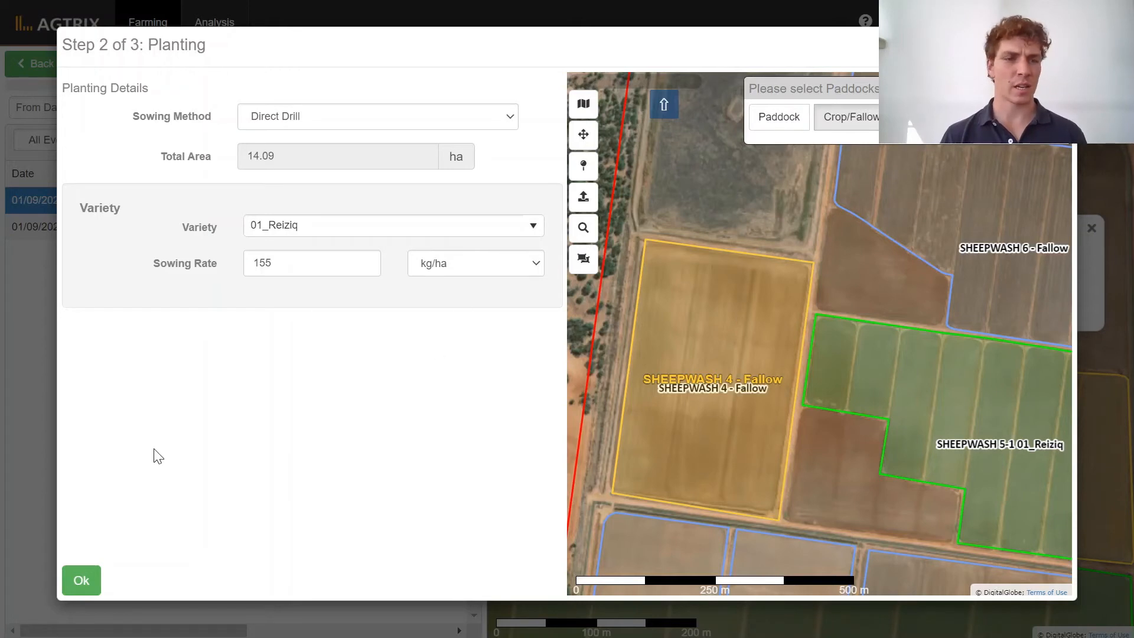
click(82, 581)
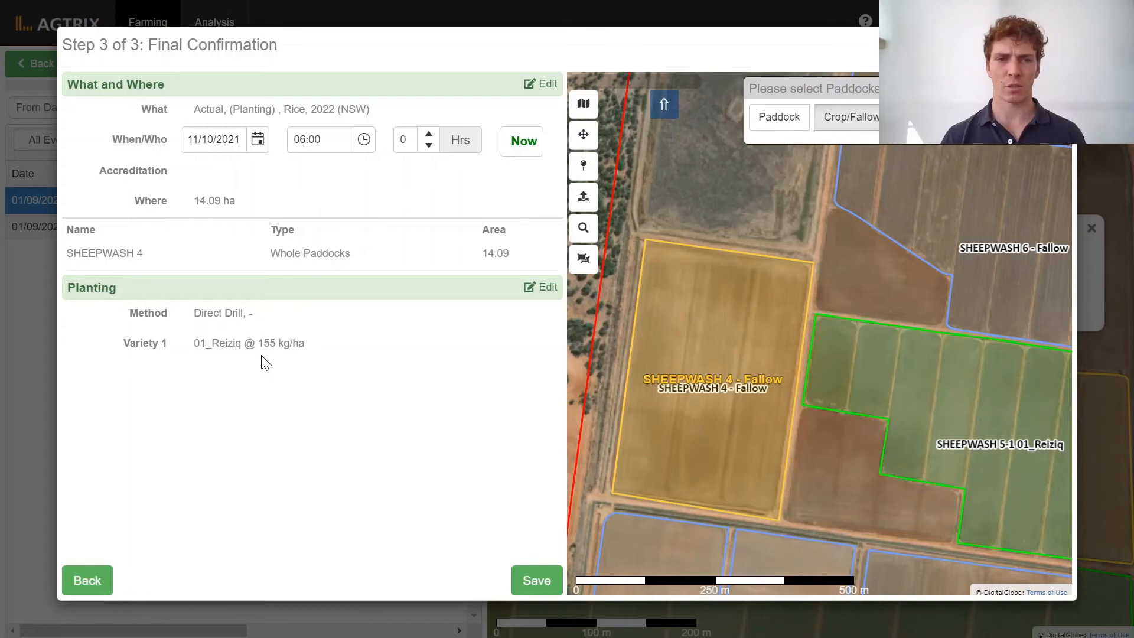
click(525, 587)
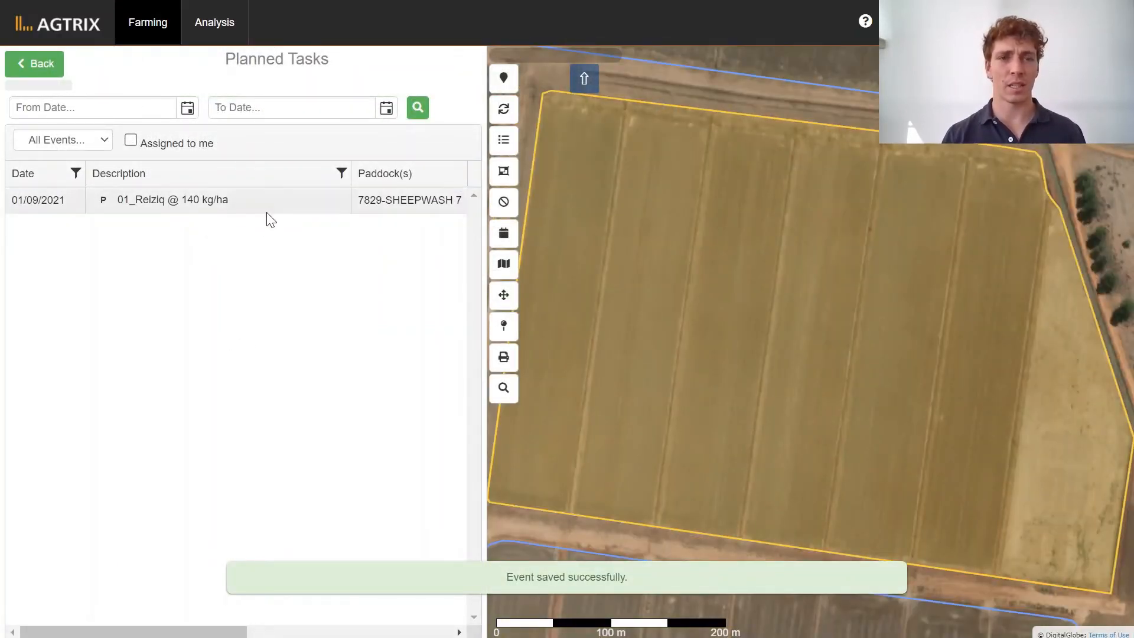
Look over the planted Sheepwash paddocks on the map and open the completed tasks list.
scroll(739, 385, down, 1)
scroll(739, 385, down, 2)
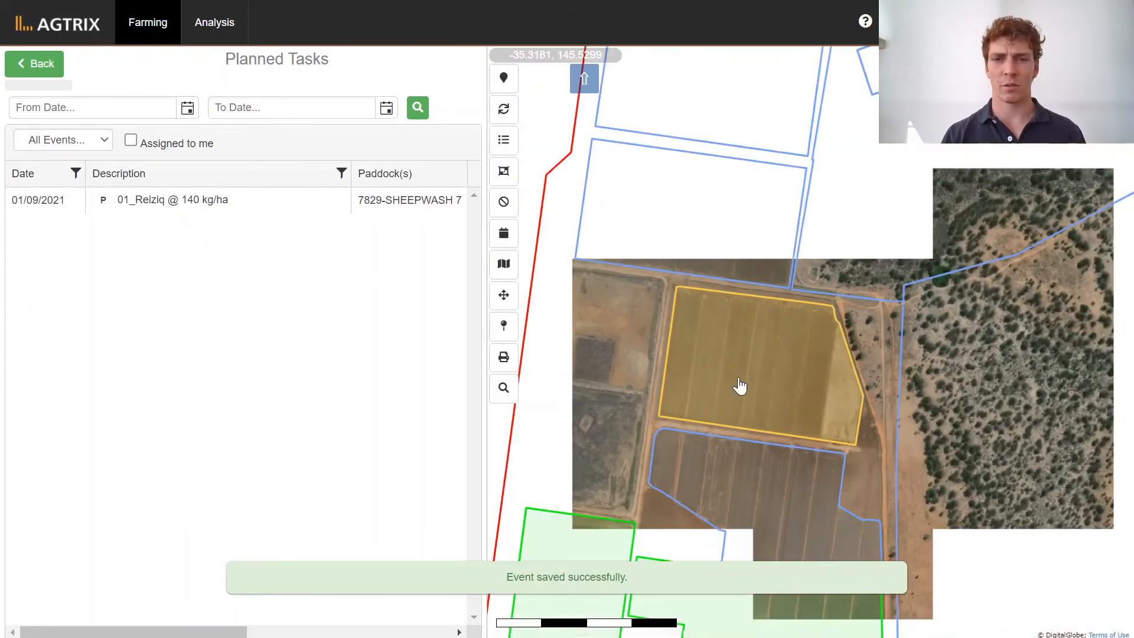
drag(729, 458, 755, 315)
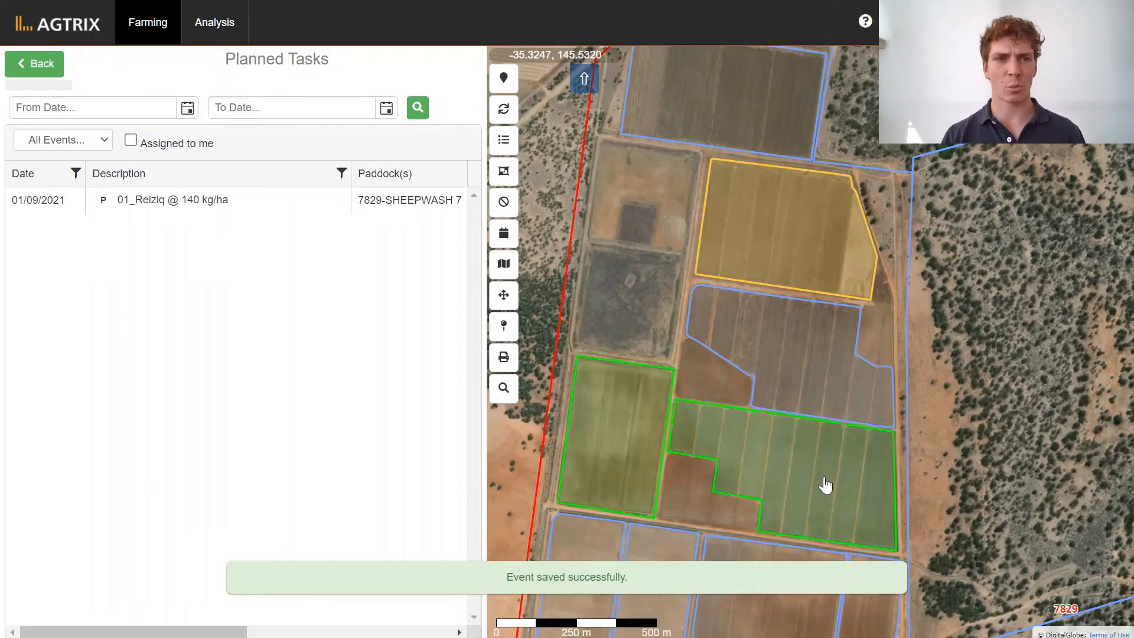
click(47, 80)
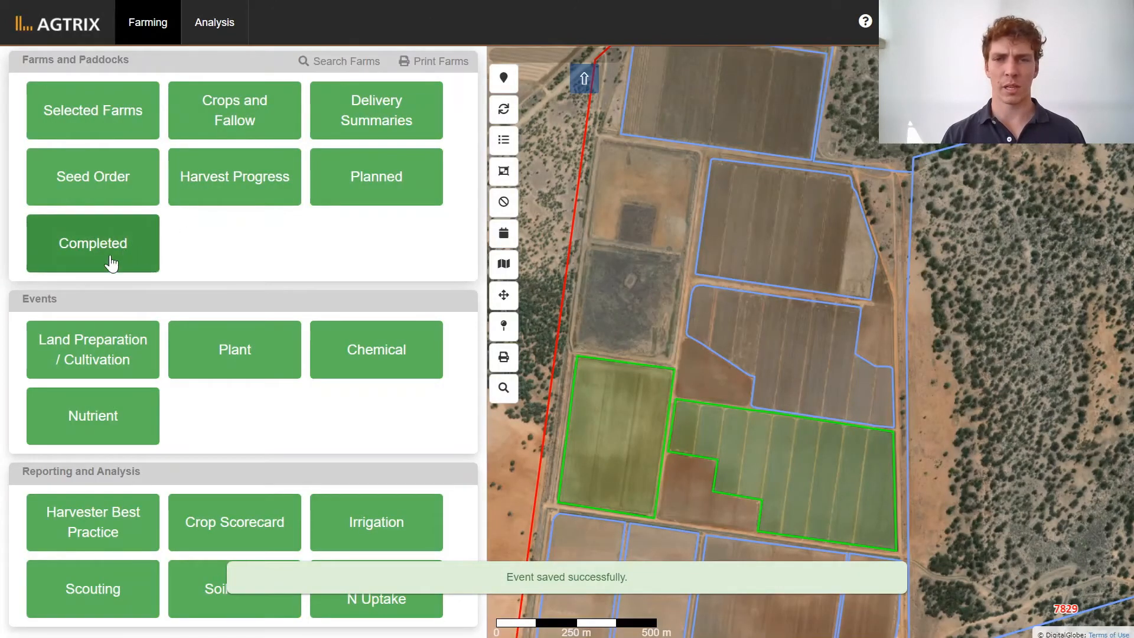
click(142, 245)
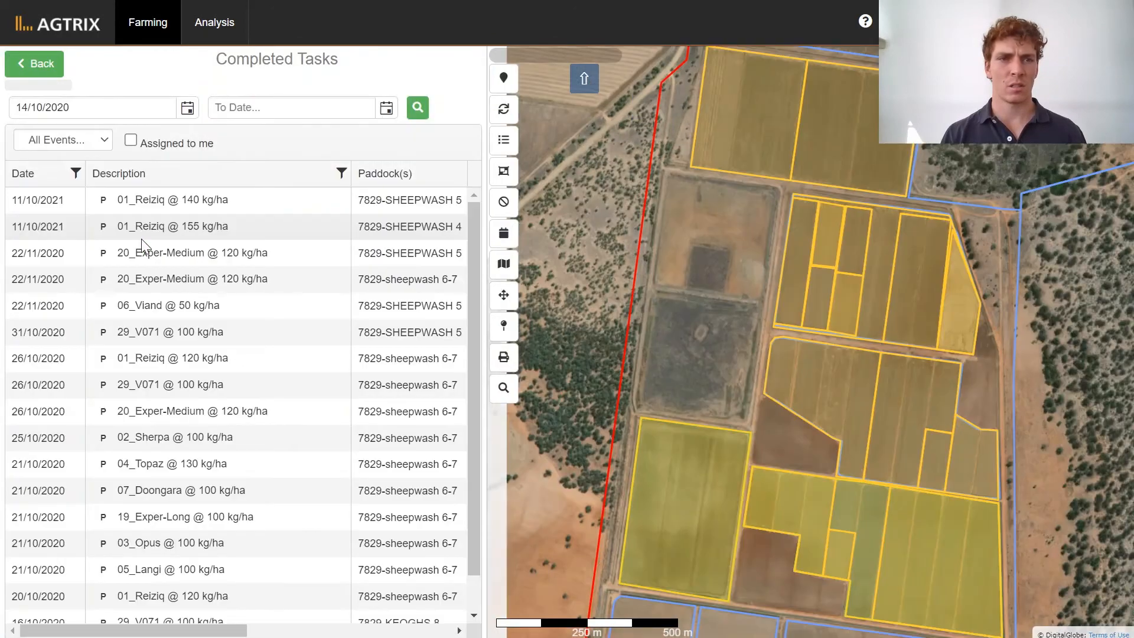
Filter the completed tasks to show only those from 01/07/2021 onward.
click(187, 108)
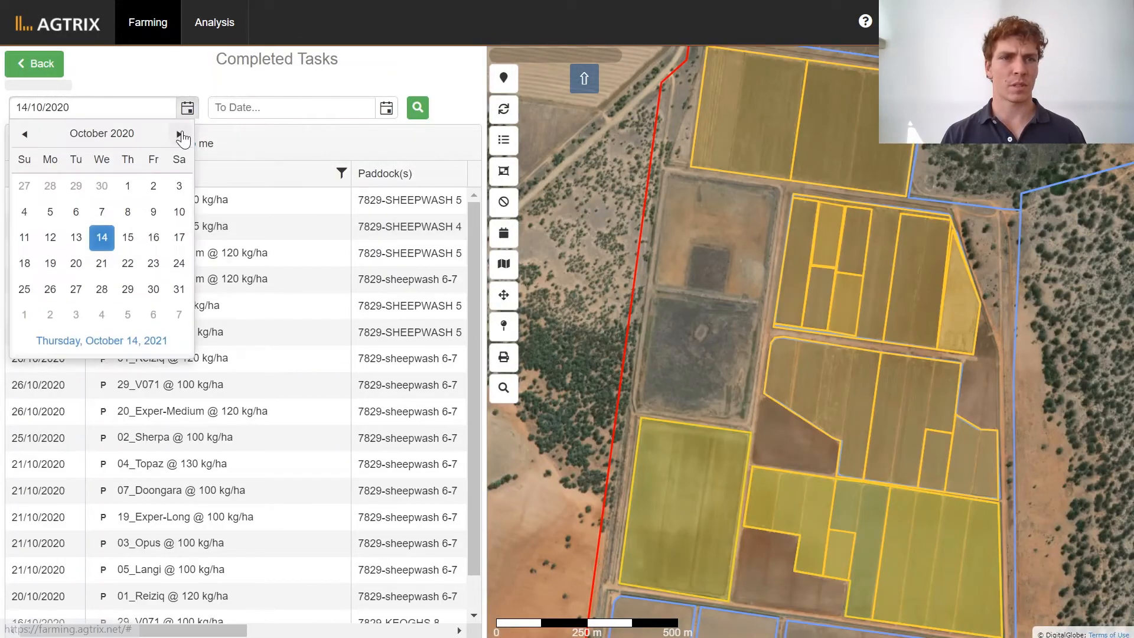
click(179, 134)
click(180, 134)
click(180, 135)
click(180, 134)
click(180, 134)
click(180, 135)
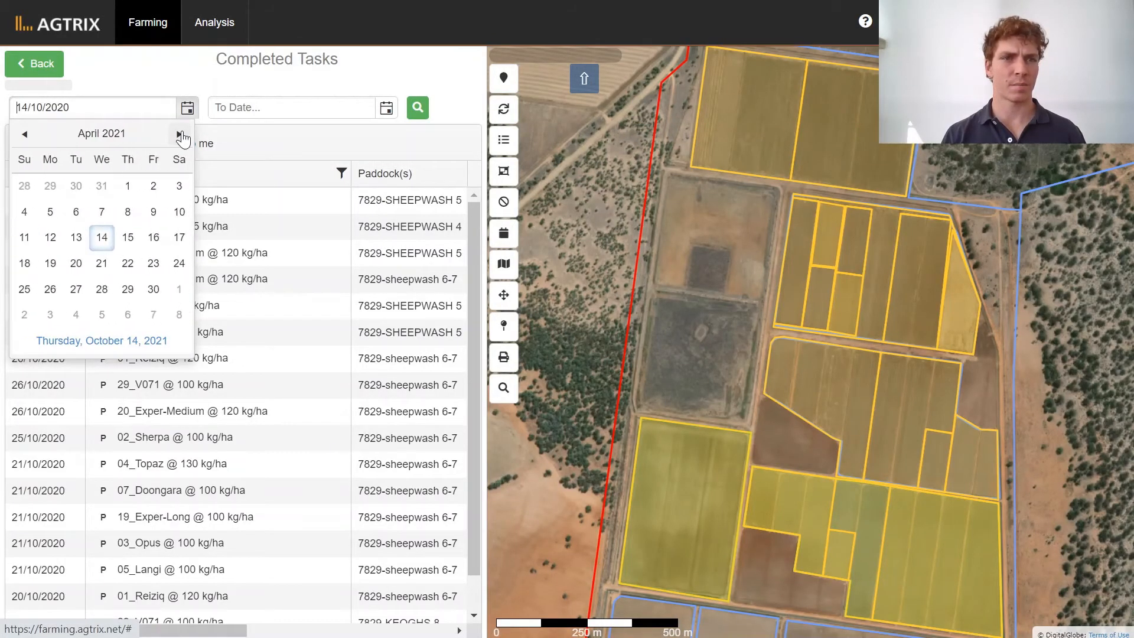
click(179, 135)
click(180, 134)
click(179, 134)
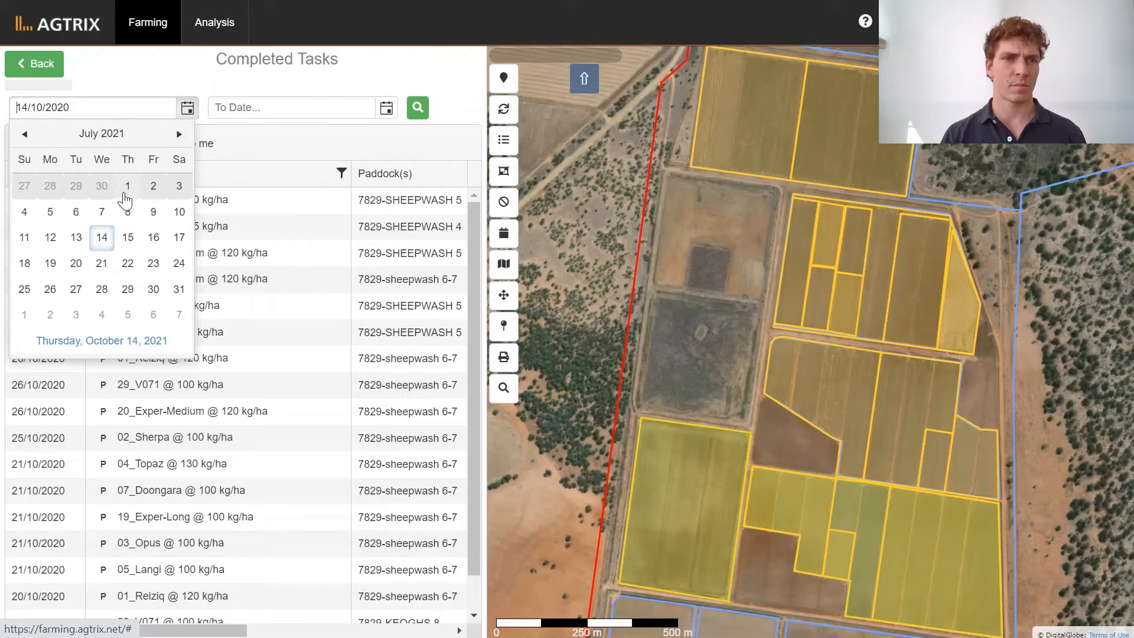
click(128, 186)
click(416, 115)
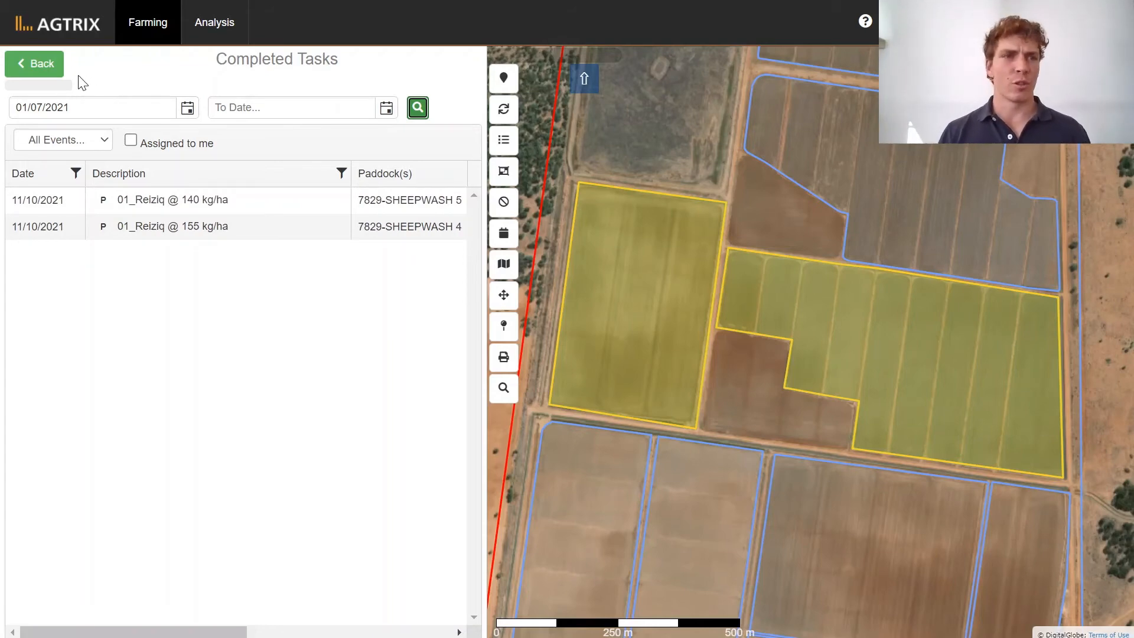
Leave the completed tasks and start a new planting event dated 12/10/2021.
click(56, 68)
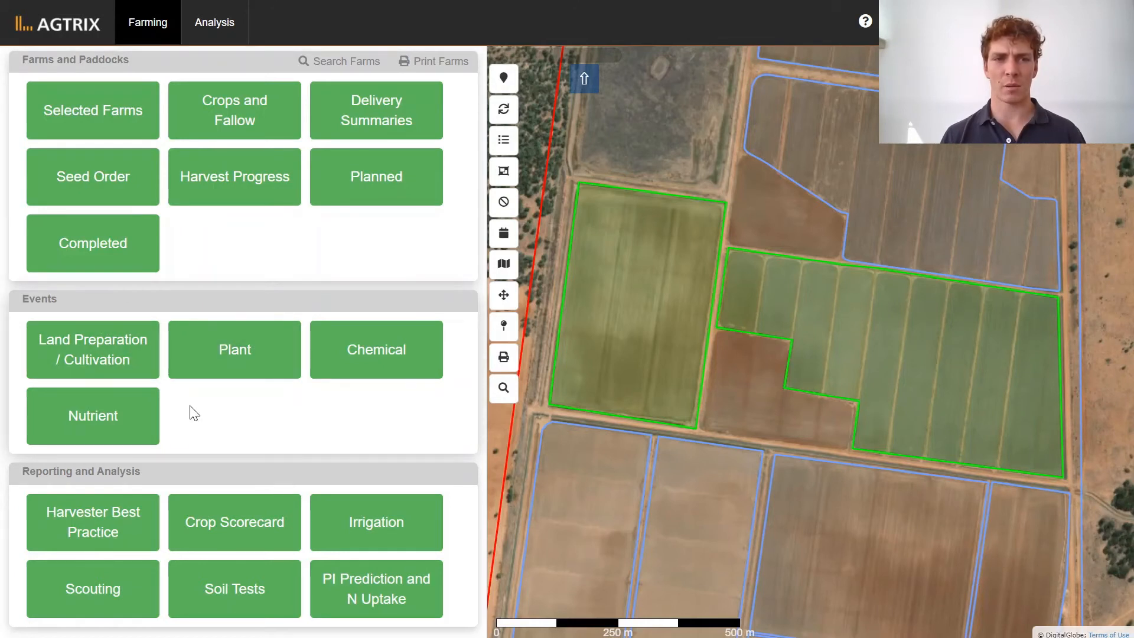
click(243, 369)
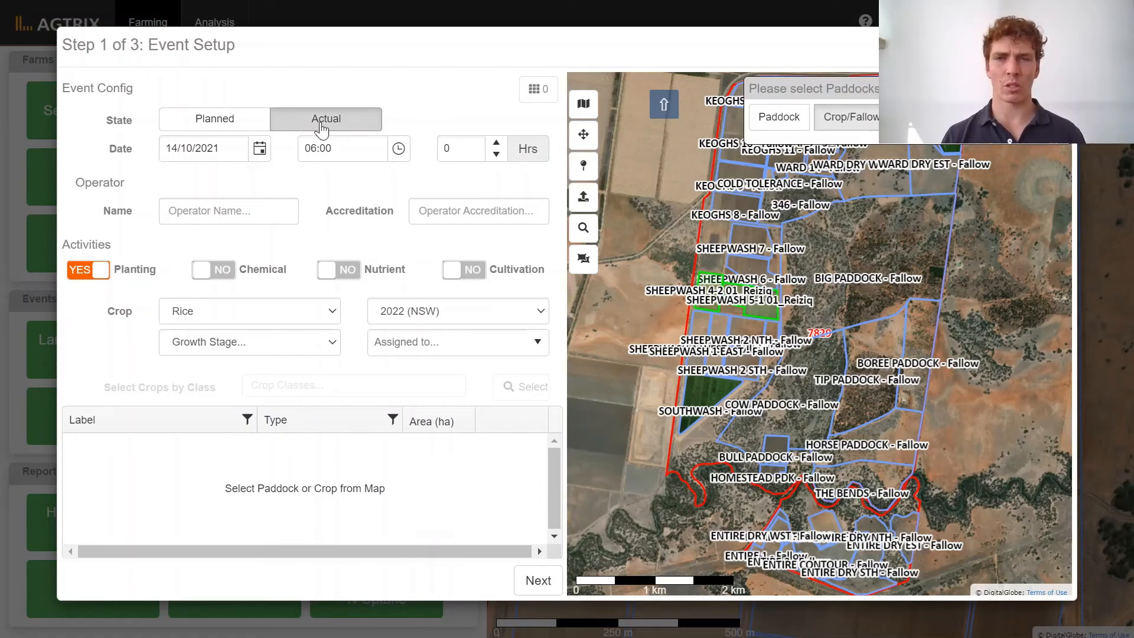
click(260, 151)
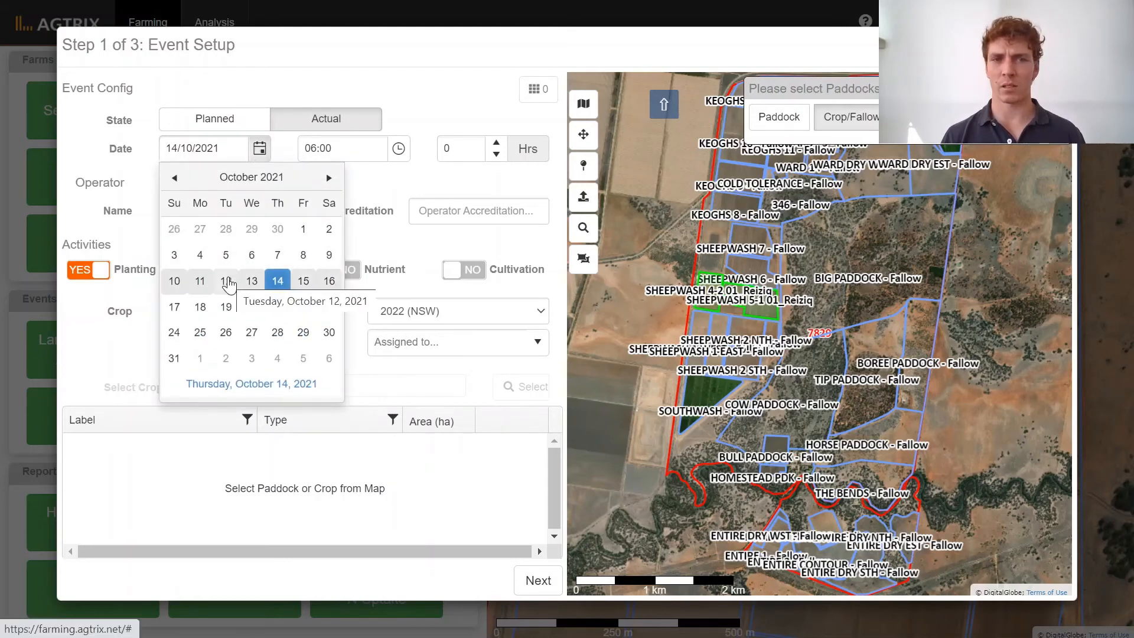
click(226, 282)
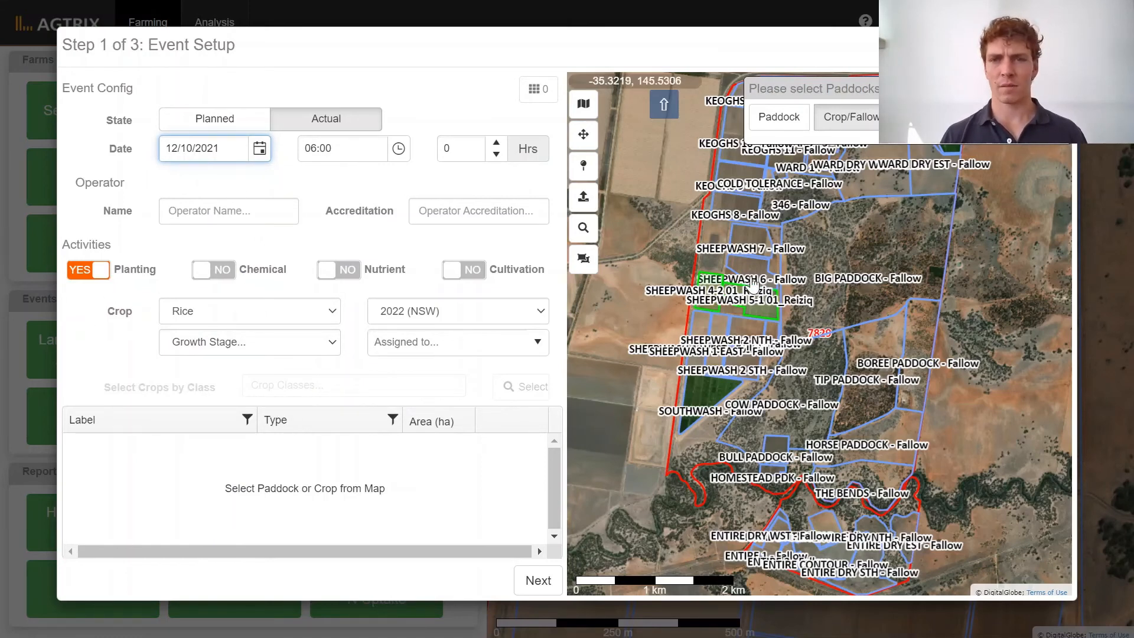
Add the SHEEPWASH 2 NTH and SW3 paddocks to the event from the map and proceed to the planting details.
scroll(761, 332, up, 6)
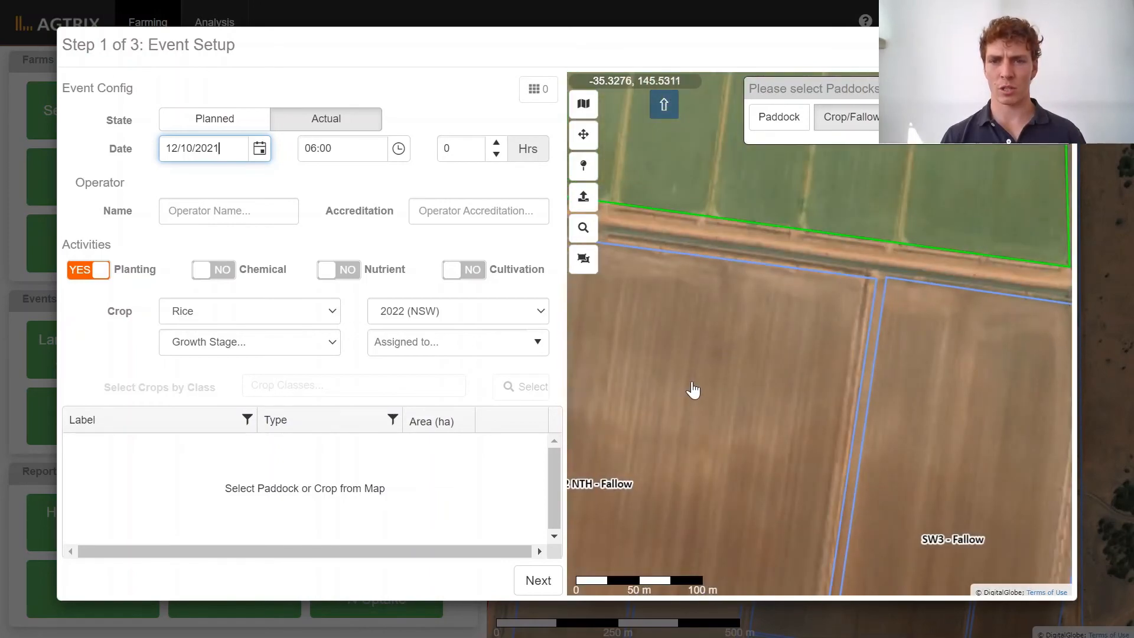
scroll(691, 388, down, 2)
click(669, 400)
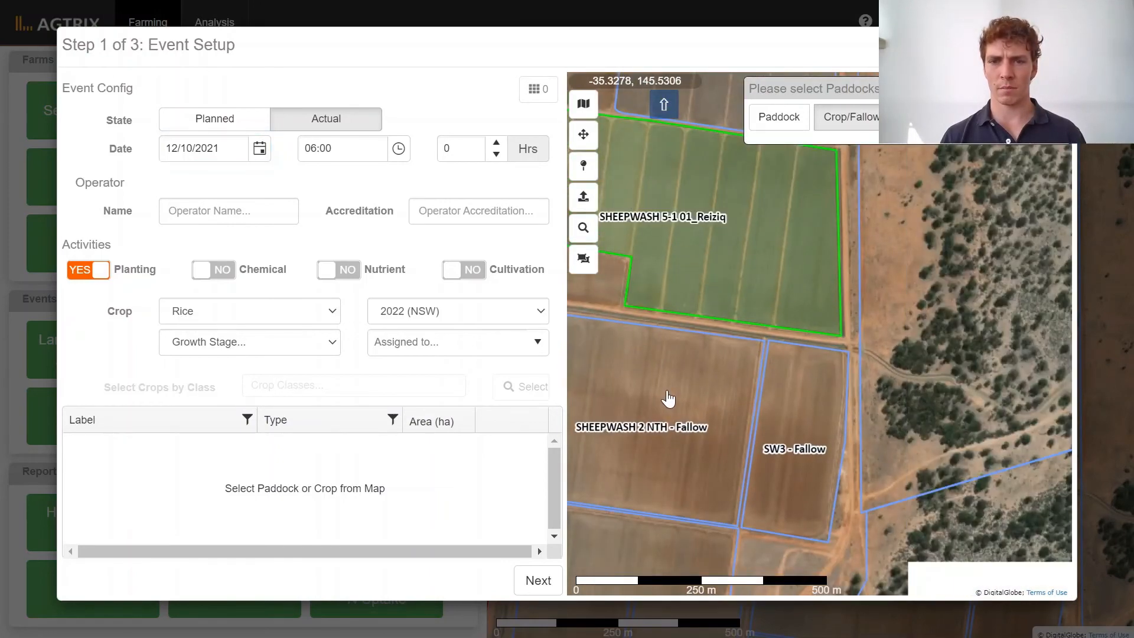
click(805, 400)
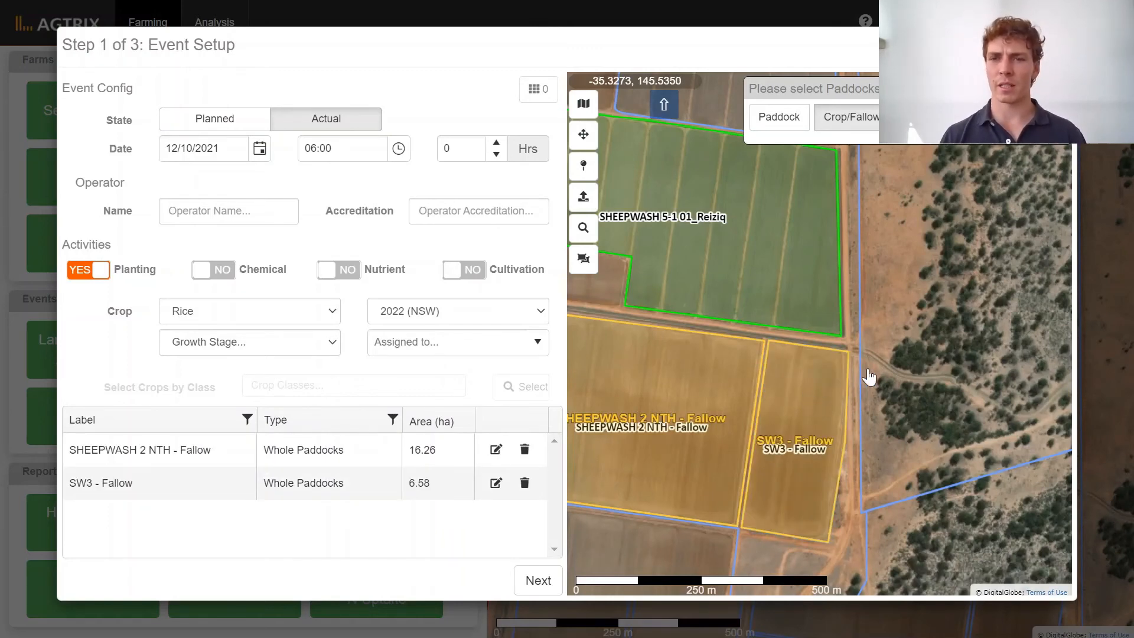
scroll(863, 362, down, 2)
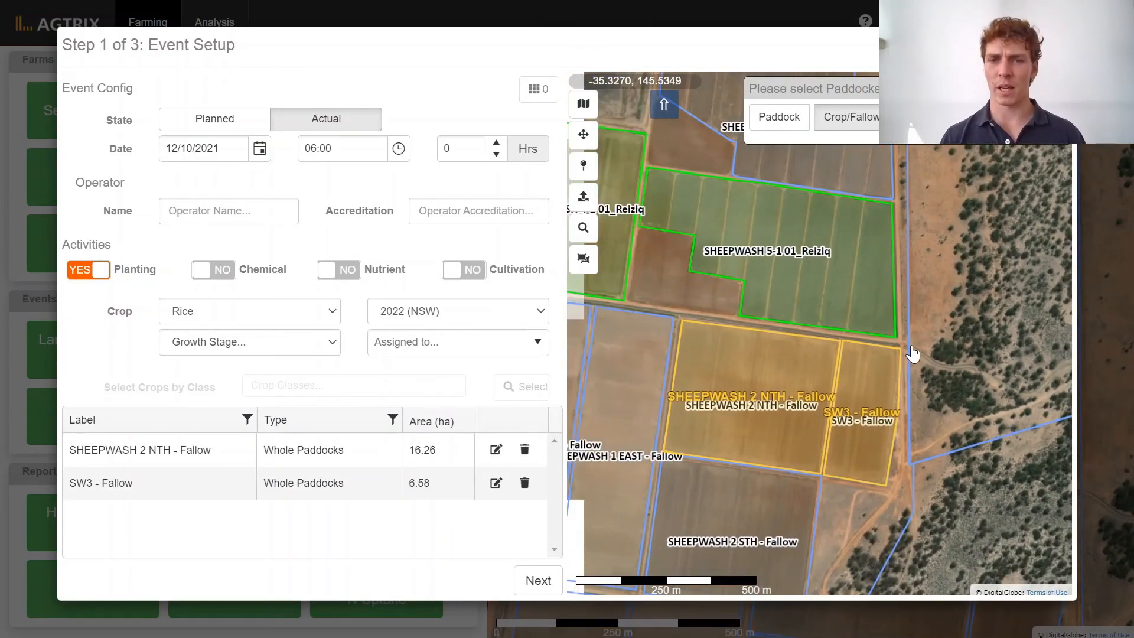
click(539, 583)
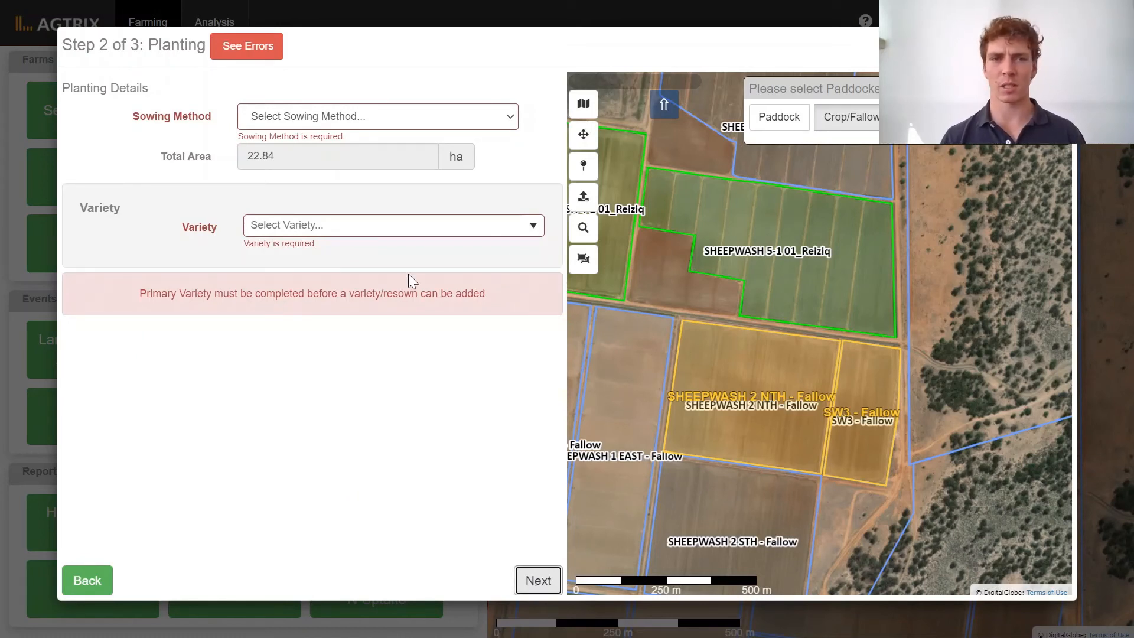
Set the sowing method to Direct Drill with variety 02_Sherpa at 140 kg/ha and save the planting event.
click(505, 116)
click(387, 160)
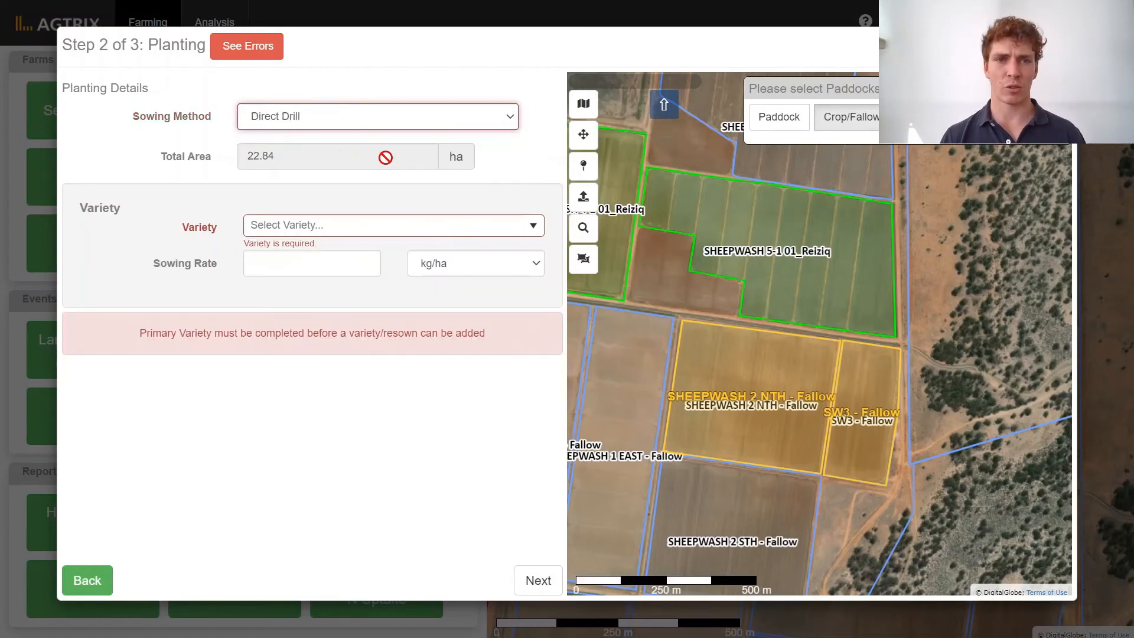
click(534, 227)
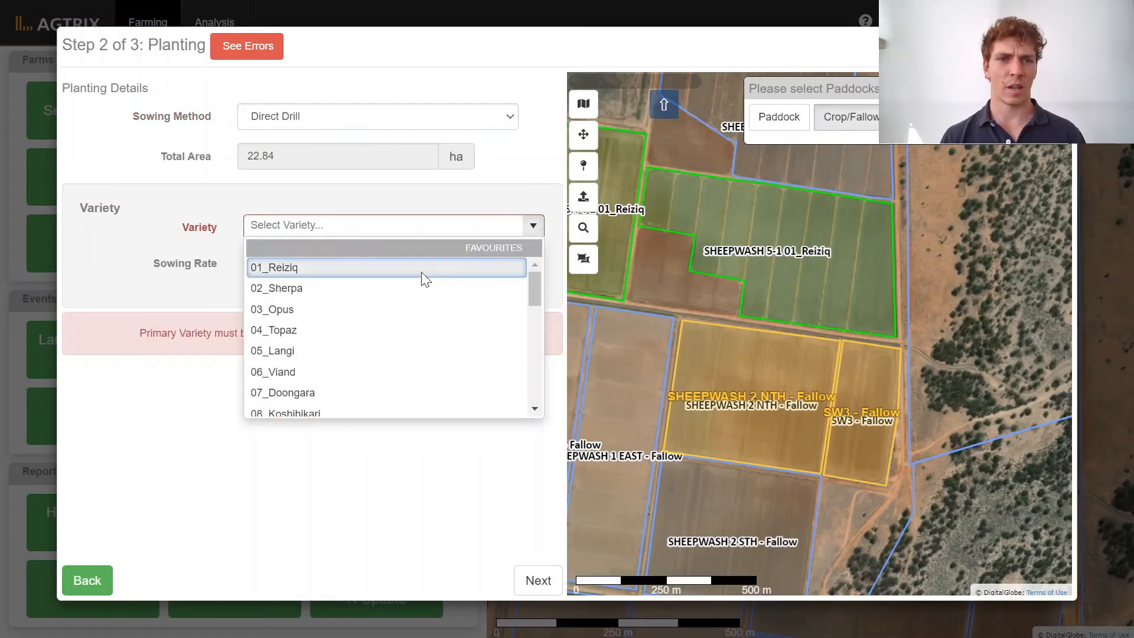
click(356, 289)
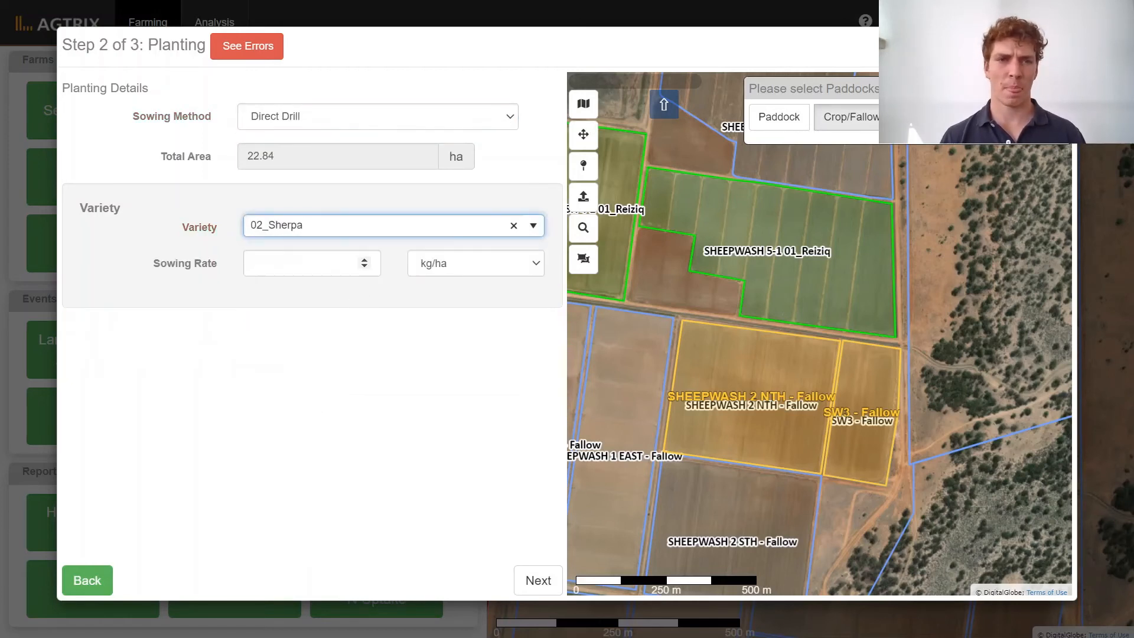
click(313, 263)
text(140)
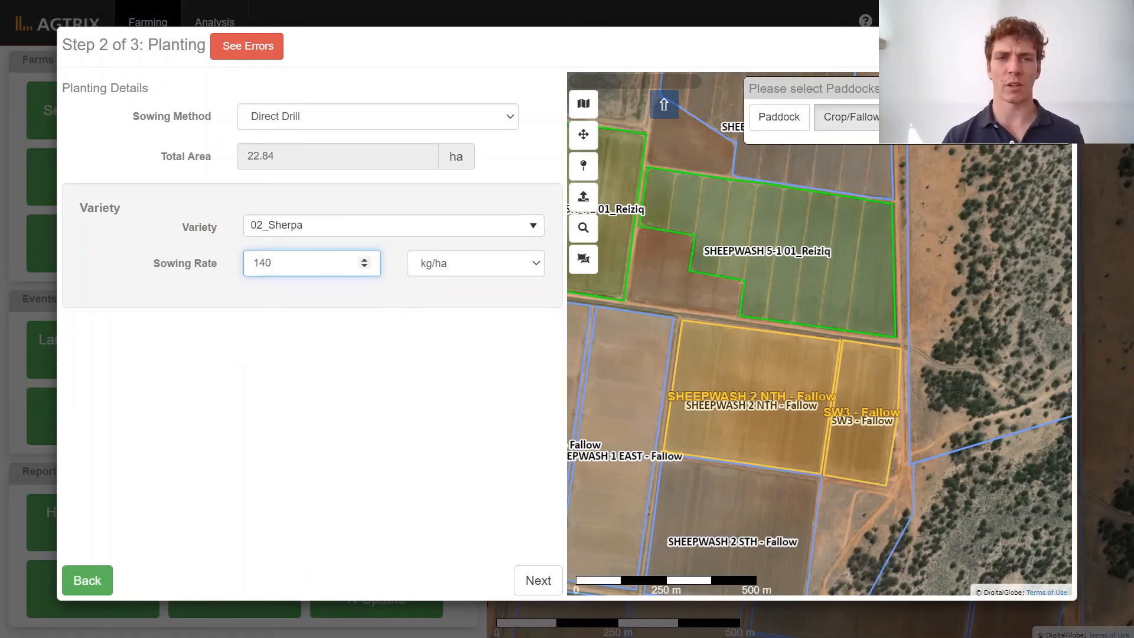
click(339, 355)
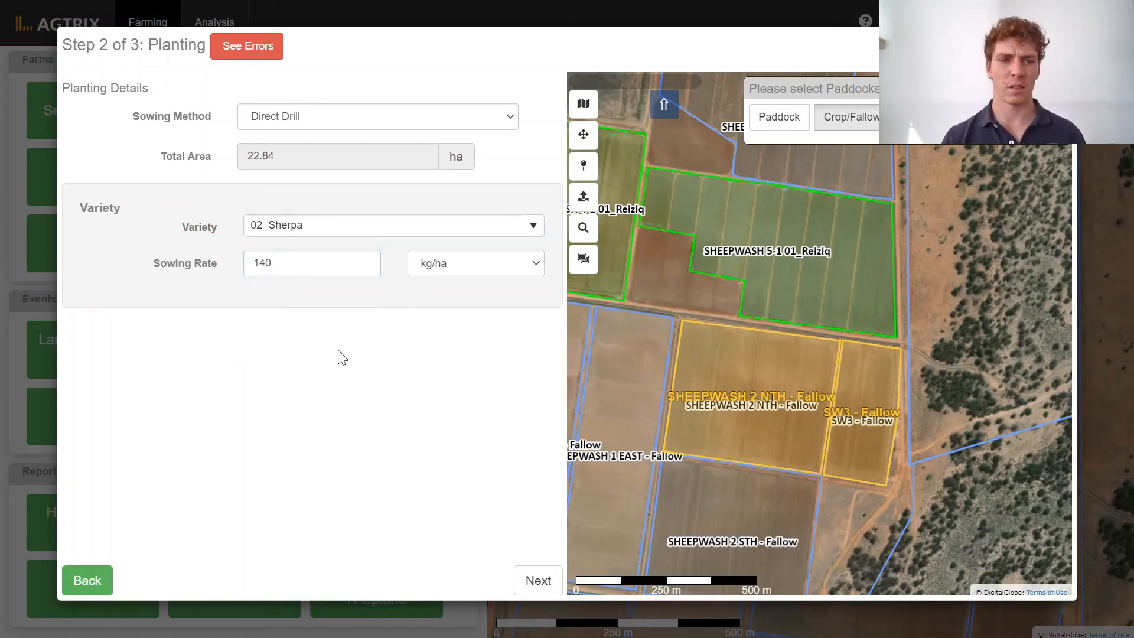
click(526, 582)
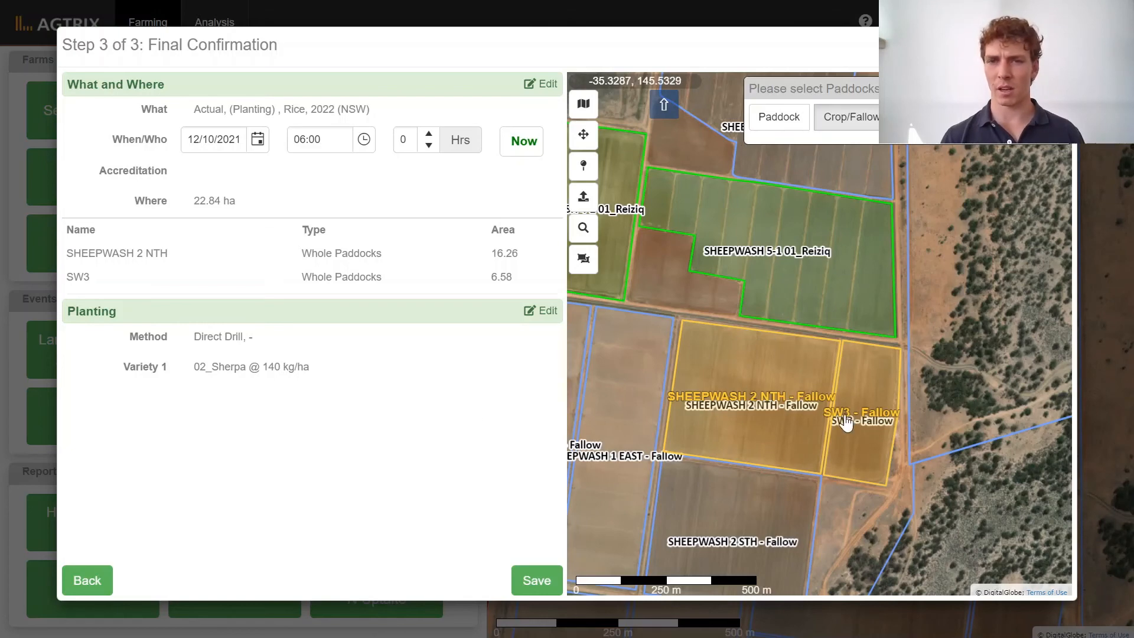
click(534, 580)
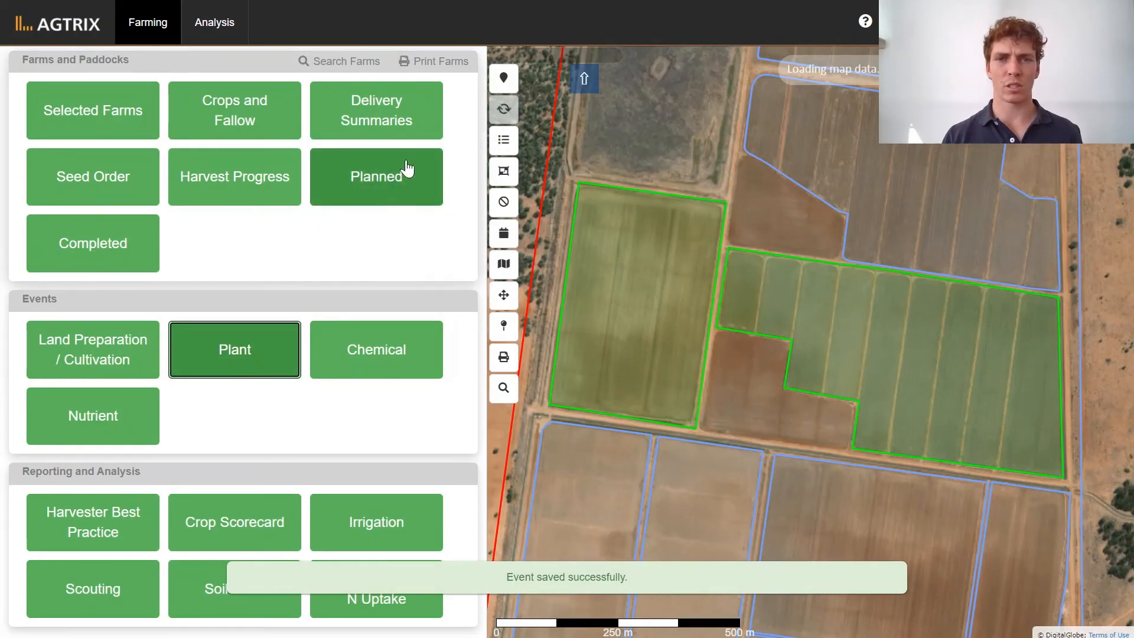
Review the completed tasks from 01/07/2021 onward and return to the main farming page.
scroll(993, 378, down, 2)
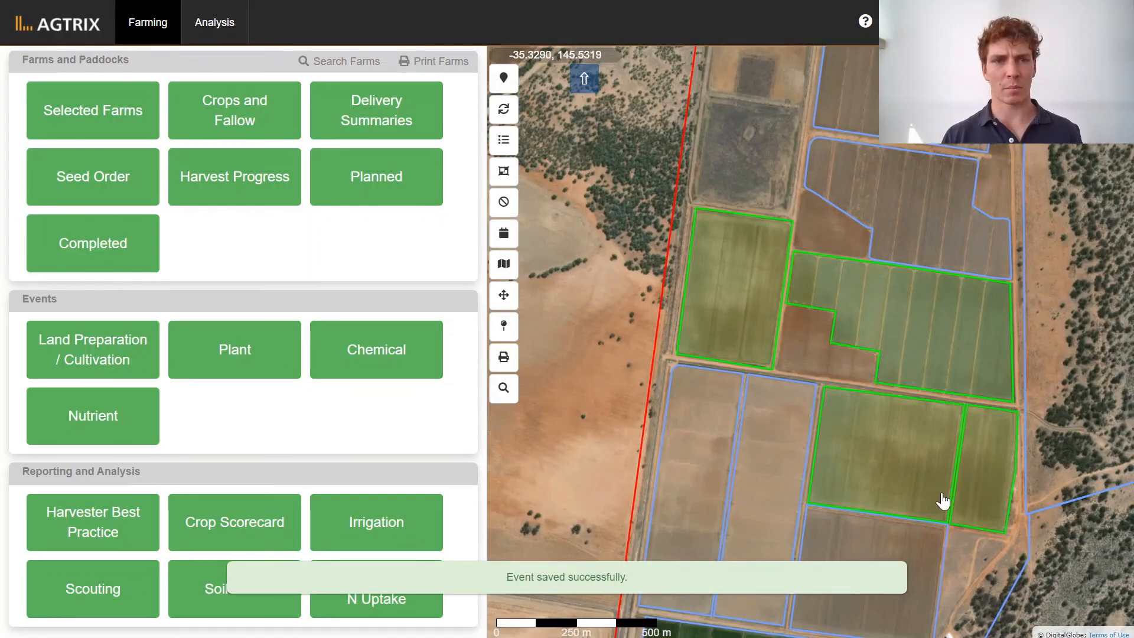
click(68, 244)
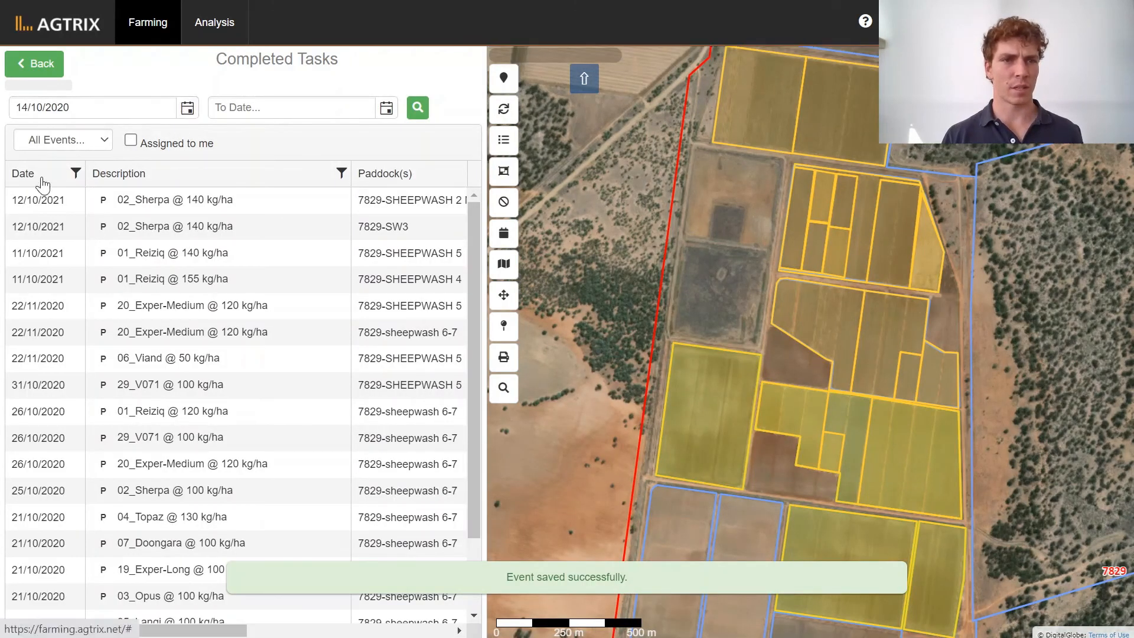
click(189, 118)
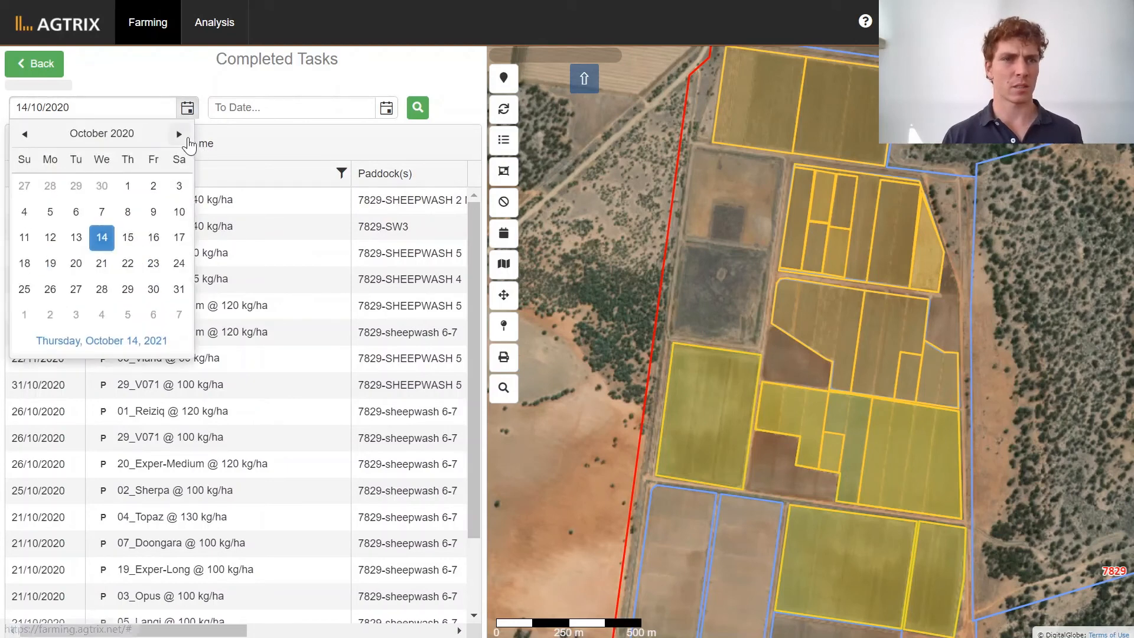
click(188, 137)
click(188, 137)
click(188, 137)
click(188, 137)
click(189, 142)
click(189, 141)
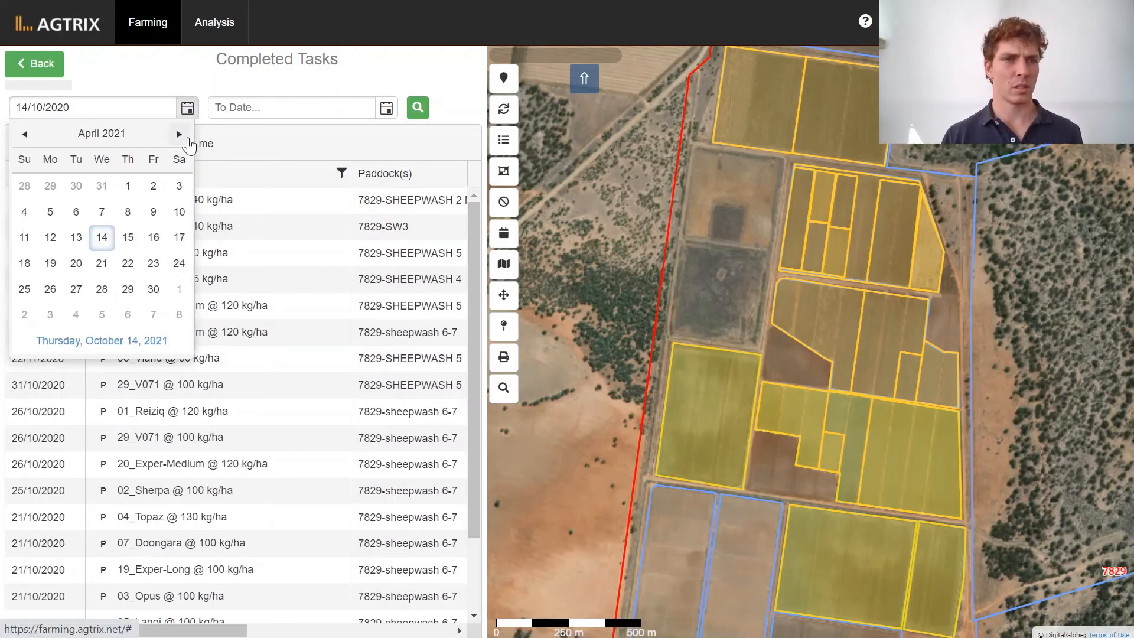
click(190, 142)
click(189, 141)
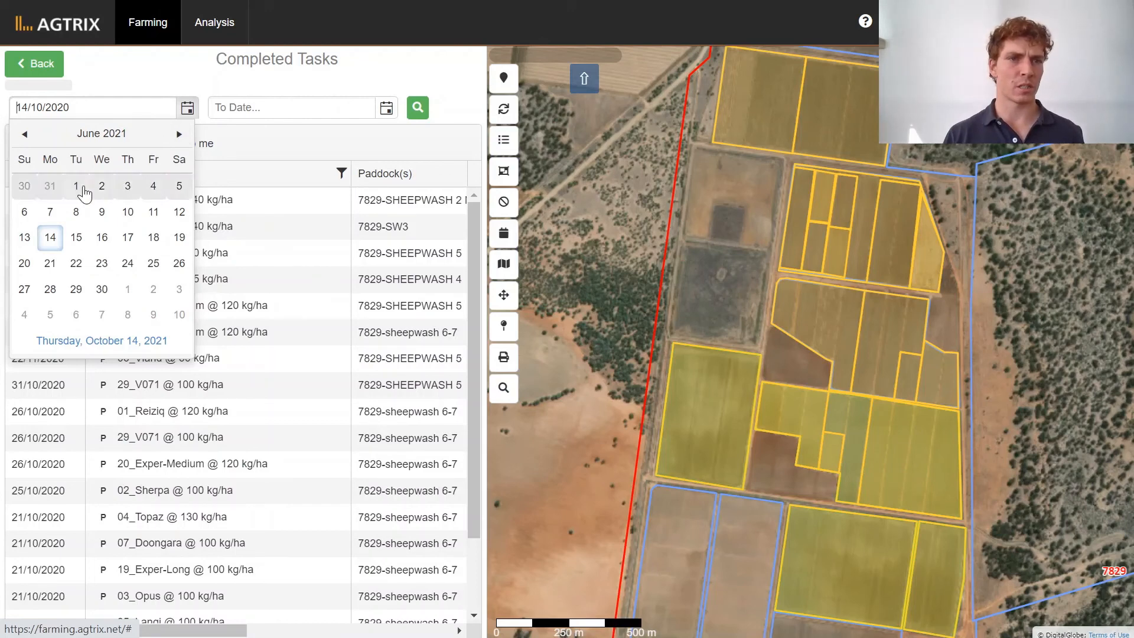
click(185, 135)
click(127, 188)
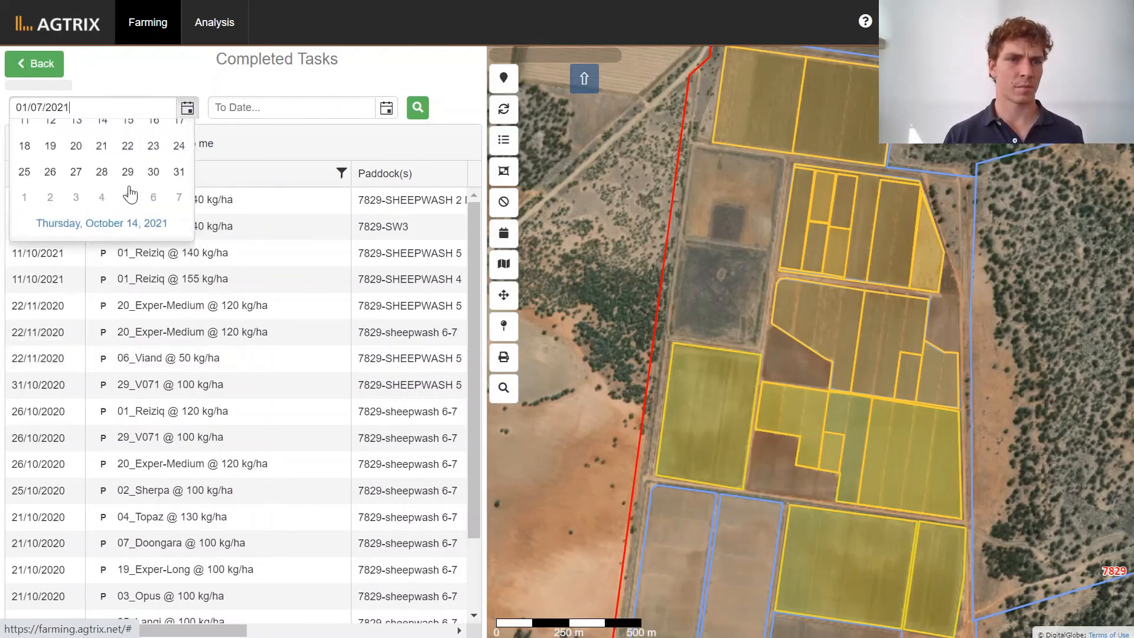
click(416, 108)
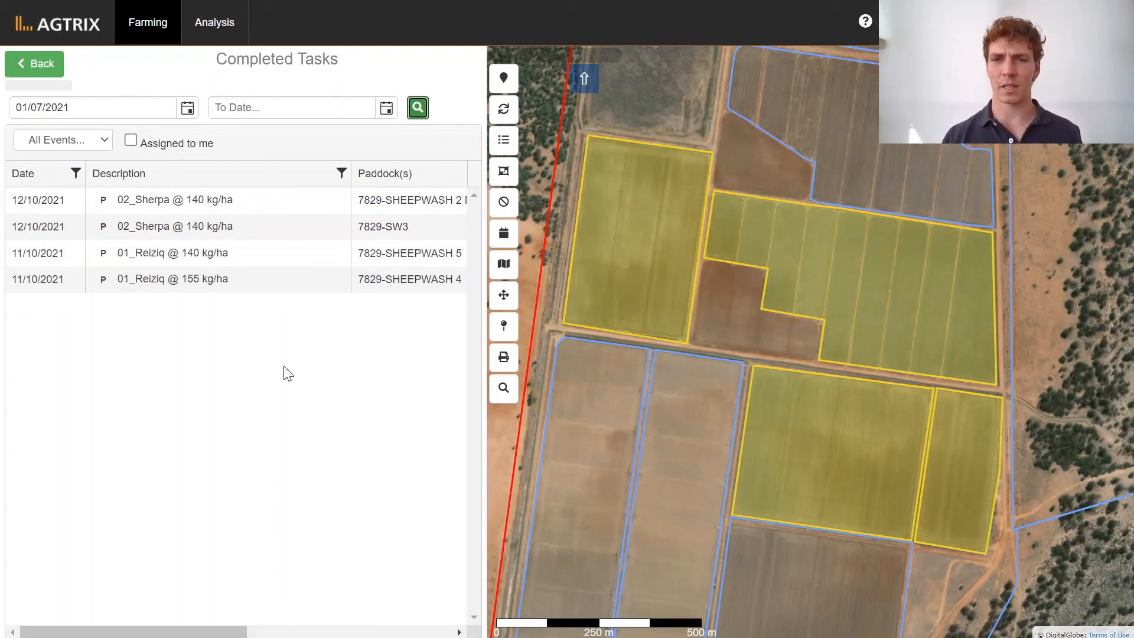
click(51, 66)
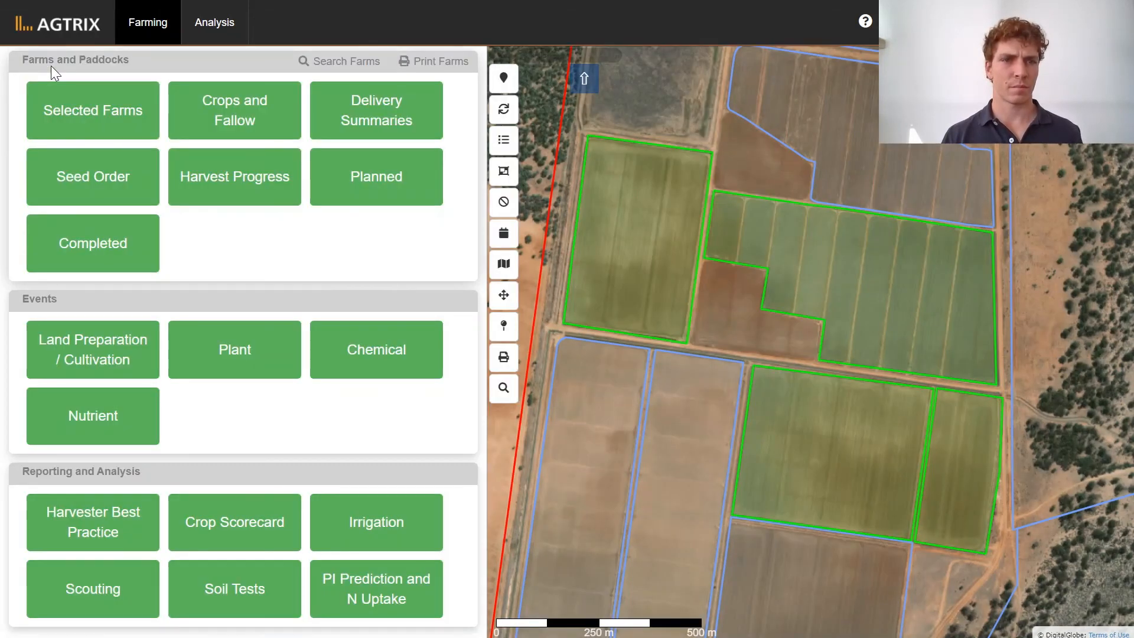